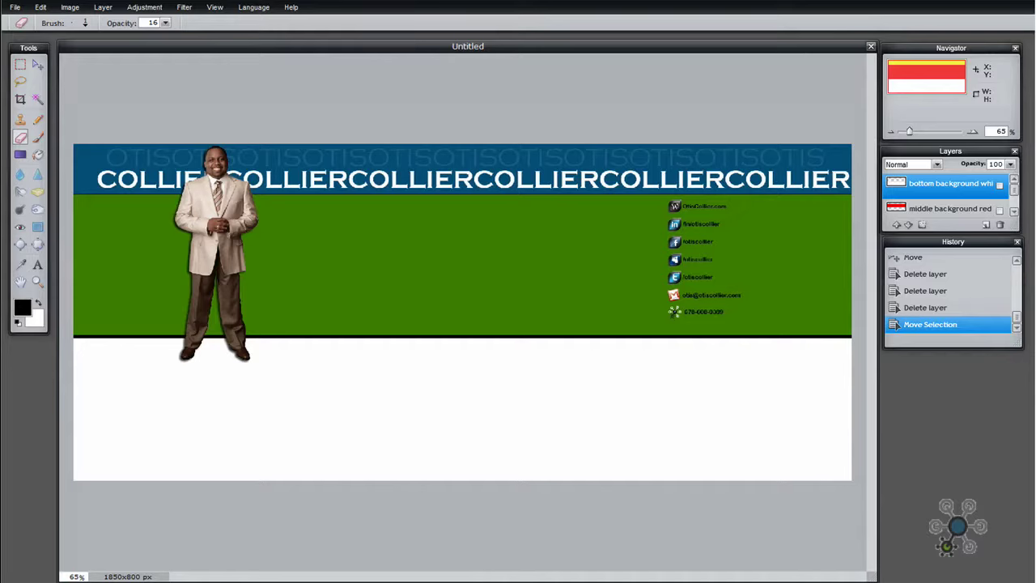
Preview the bottom white, middle red and top yellow background layers over the design, and hide all three again.
left_click(999, 185)
left_click(1000, 210)
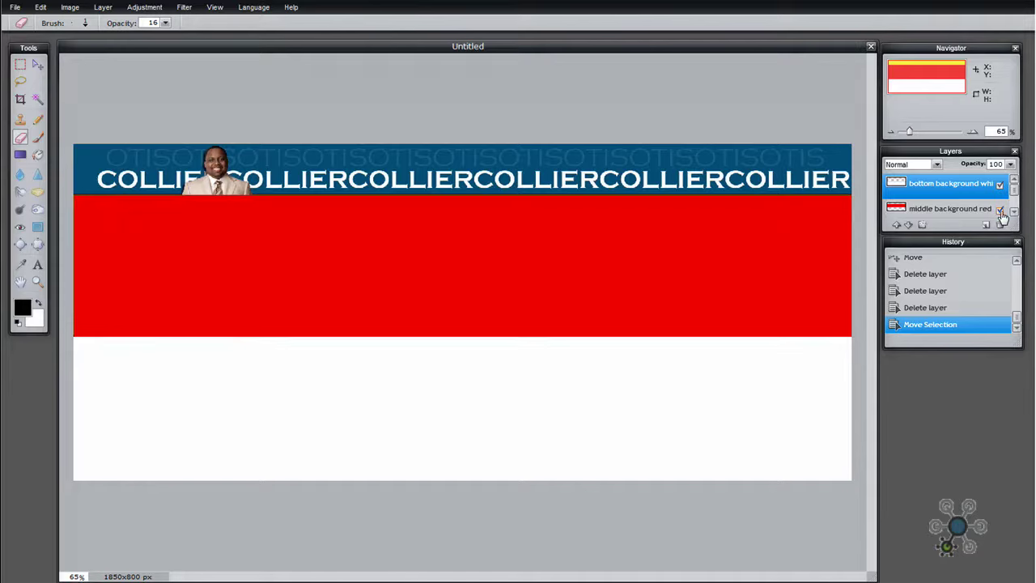
left_click(1015, 212)
left_click(999, 202)
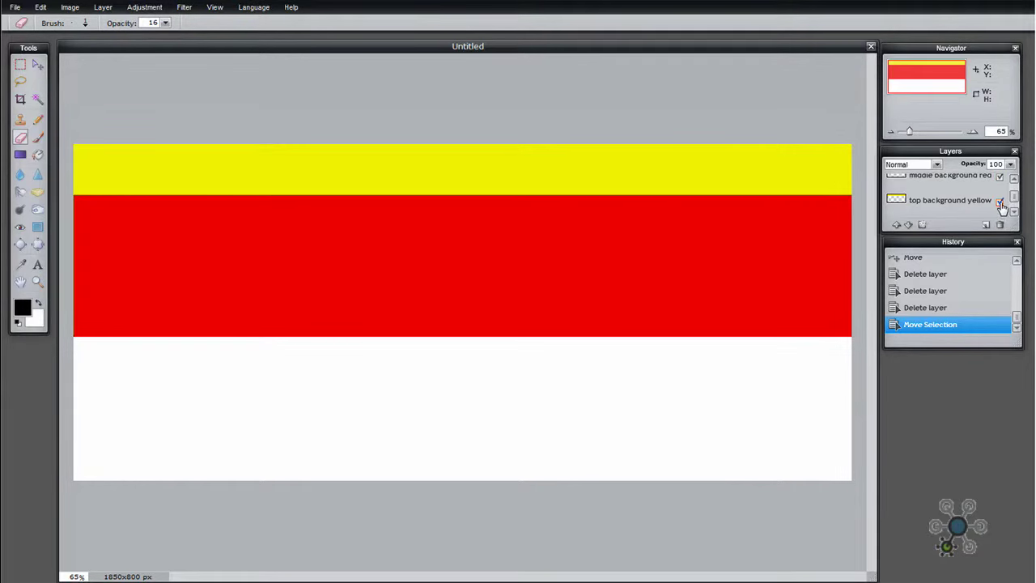
left_click(1000, 202)
left_click(999, 176)
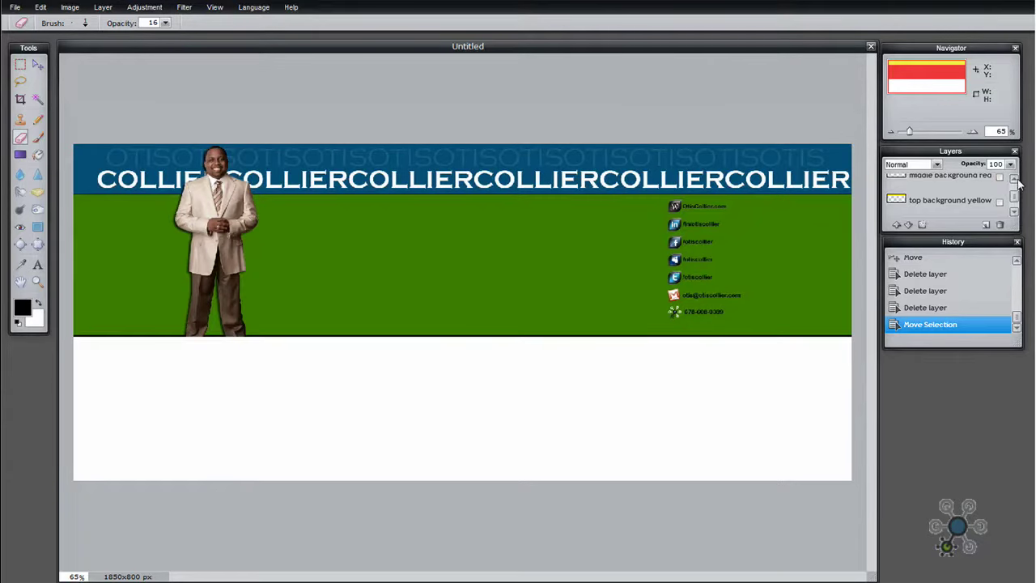
left_click(1014, 179)
left_click(1001, 187)
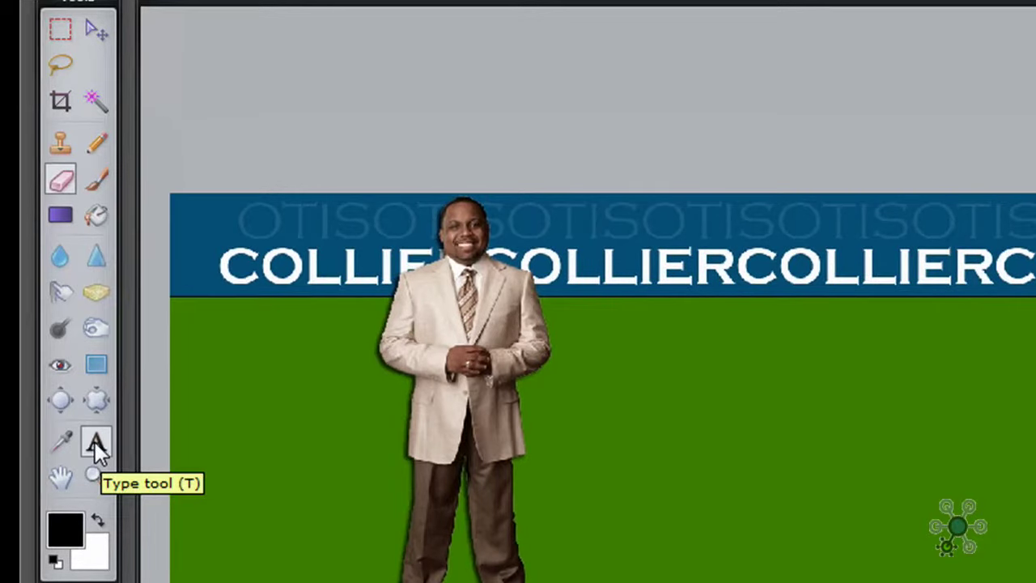
Set the Type tool to text size 50 and the near-black colour 050505.
left_click(95, 444)
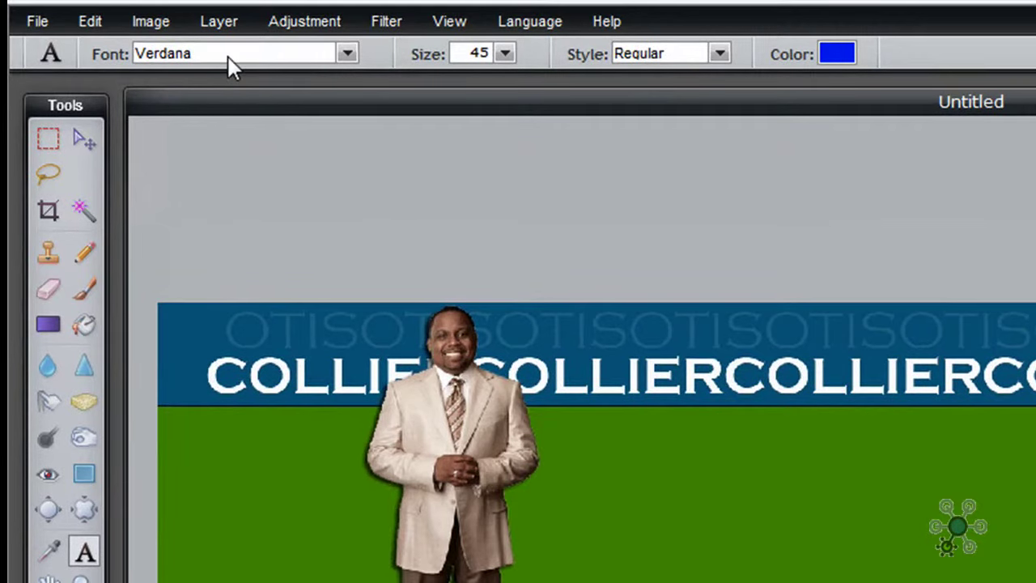
left_click(668, 57)
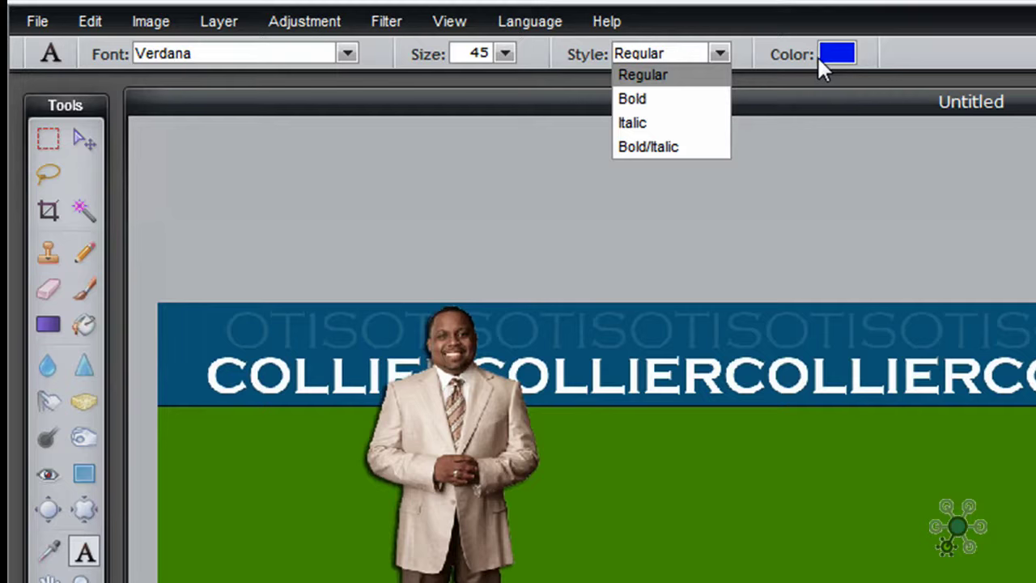
left_click(504, 52)
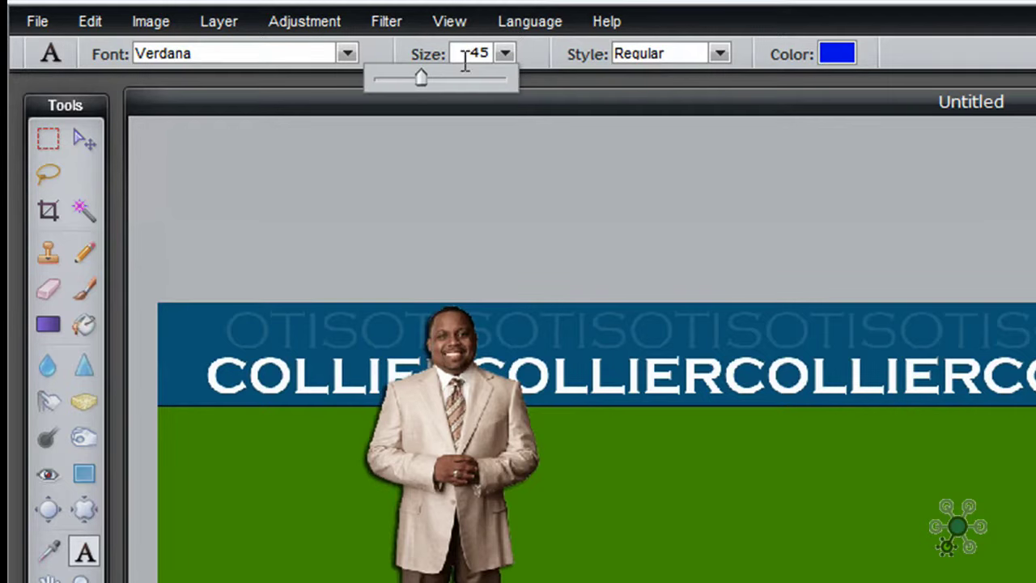
left_click_drag(420, 79, 426, 81)
left_click(829, 52)
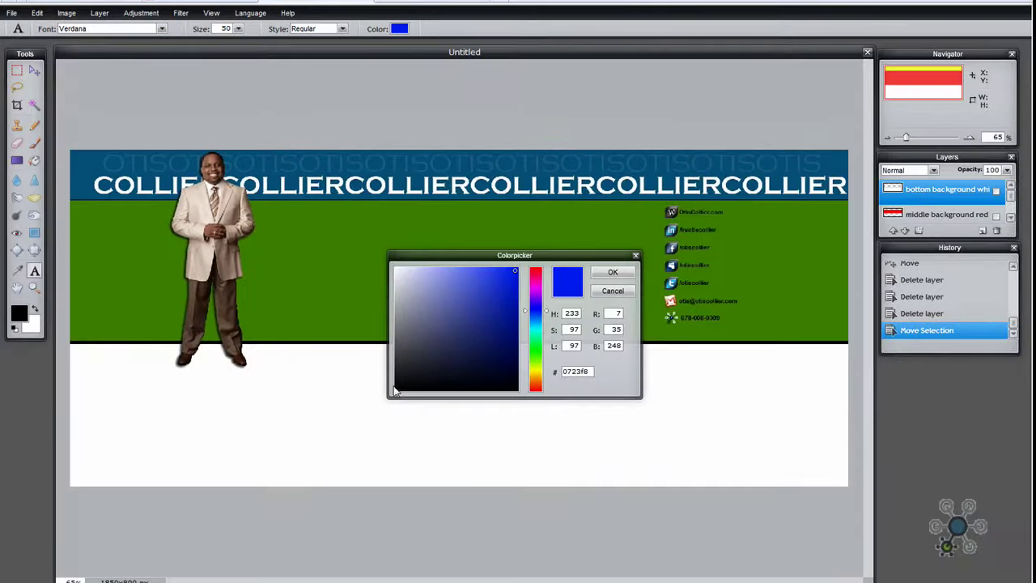
left_click(397, 391)
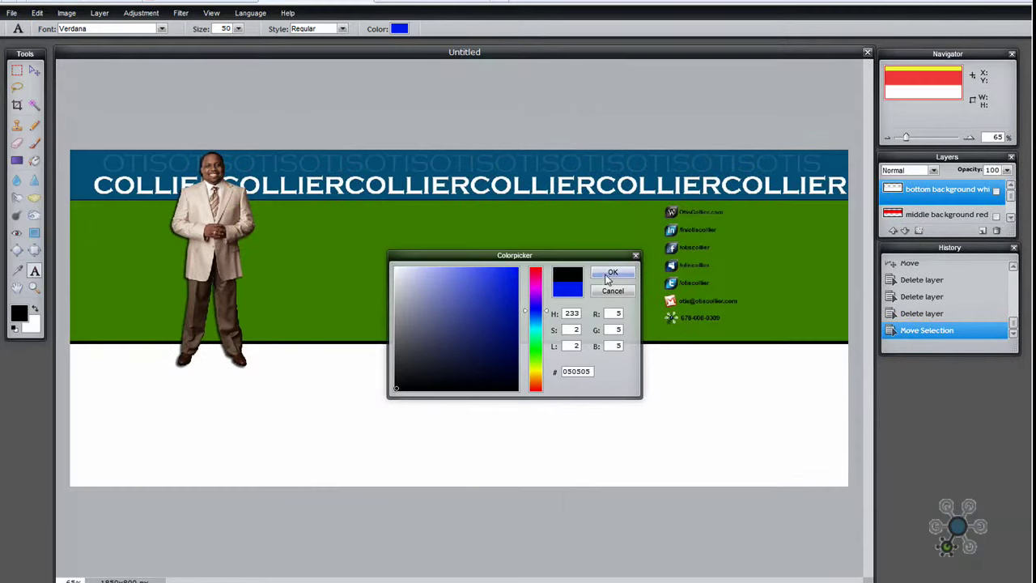
left_click(611, 274)
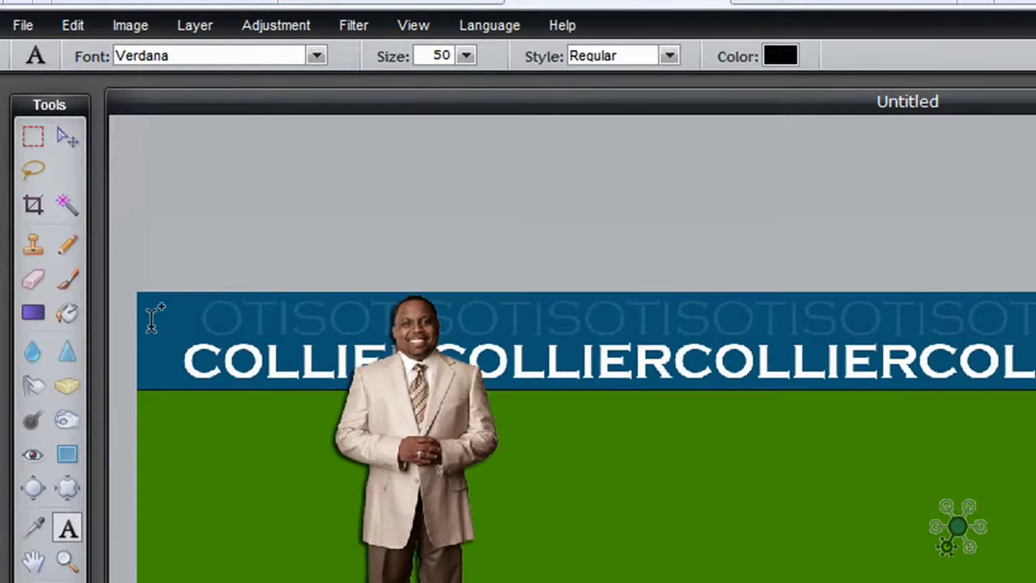
Add the first name repeated in capitals as one line across the blue banner, aligned over the faded lettering.
left_click(151, 318)
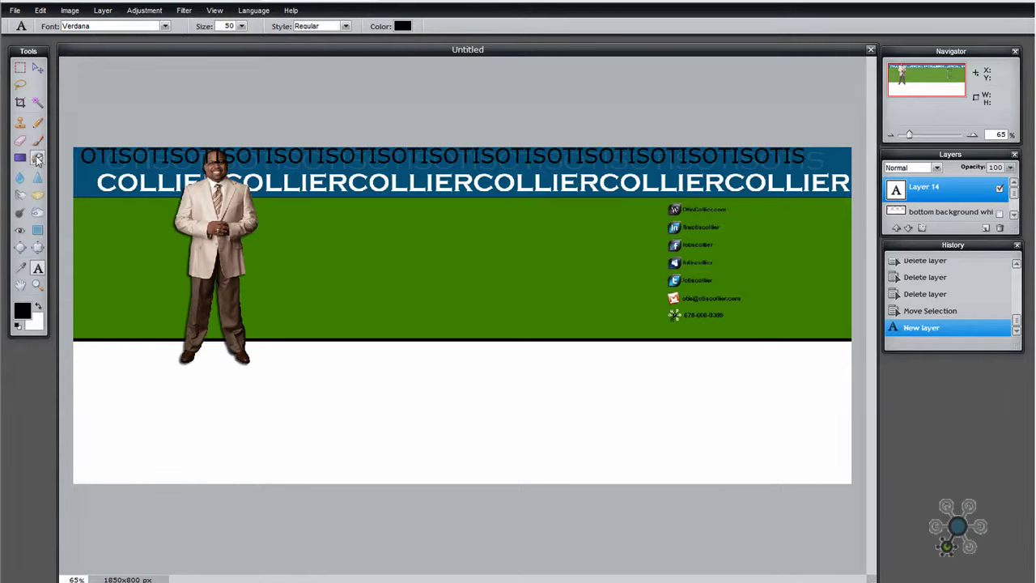
left_click(38, 71)
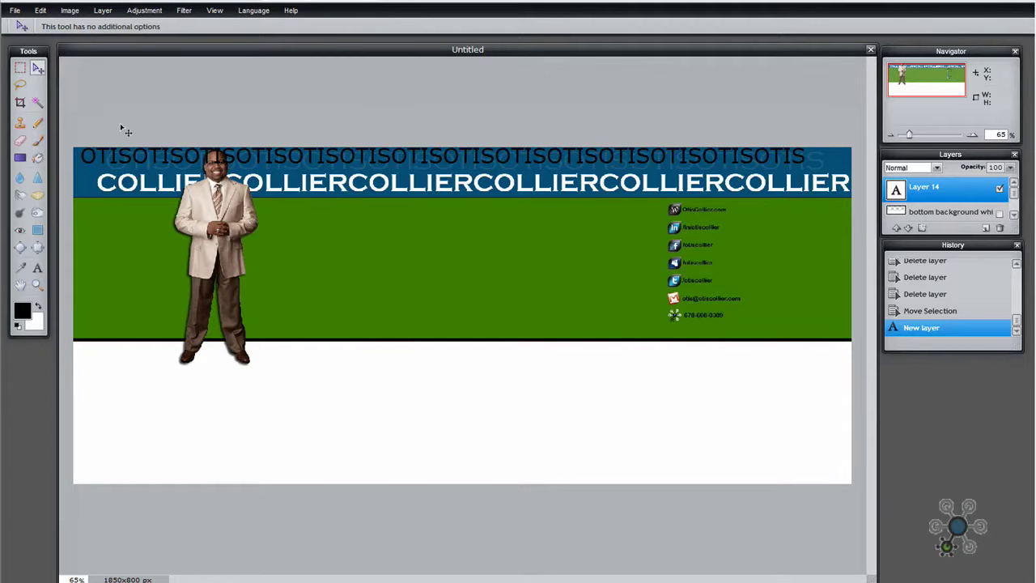
left_click_drag(257, 161, 275, 168)
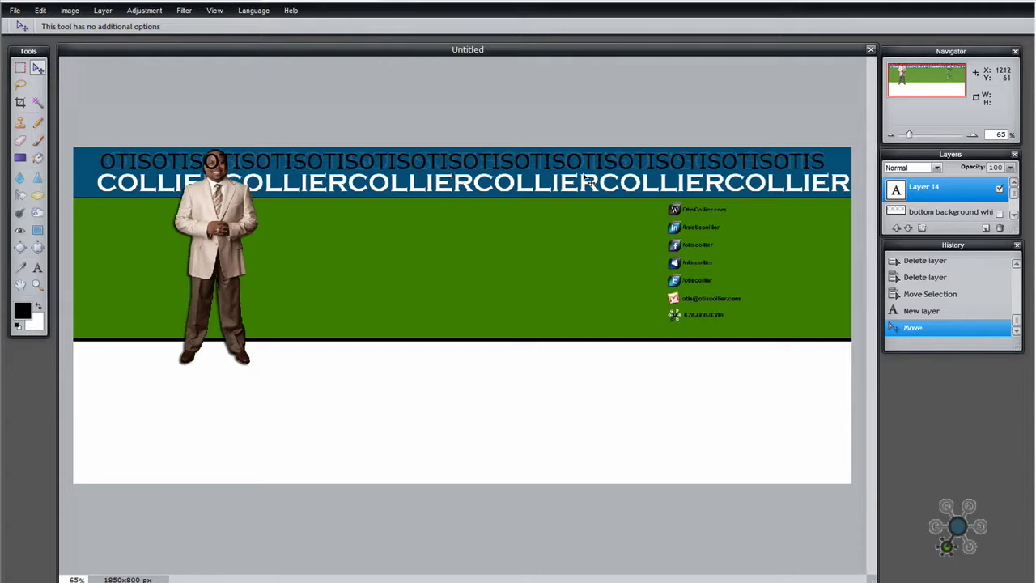
Show the top yellow background layer and give the new text layer a drop shadow with a distance of 4.
scroll(1016, 198, "down", 3)
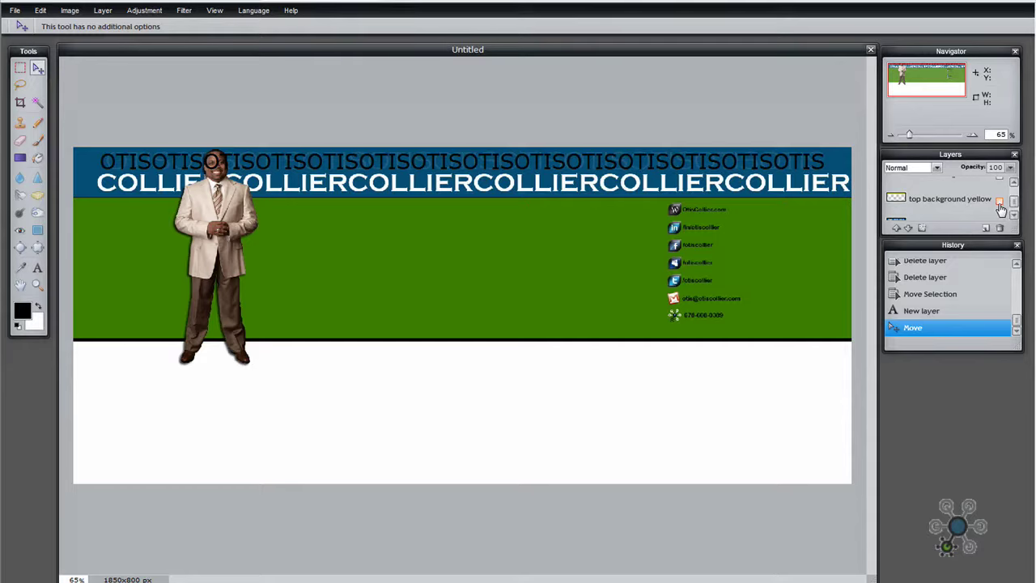
left_click(1000, 202)
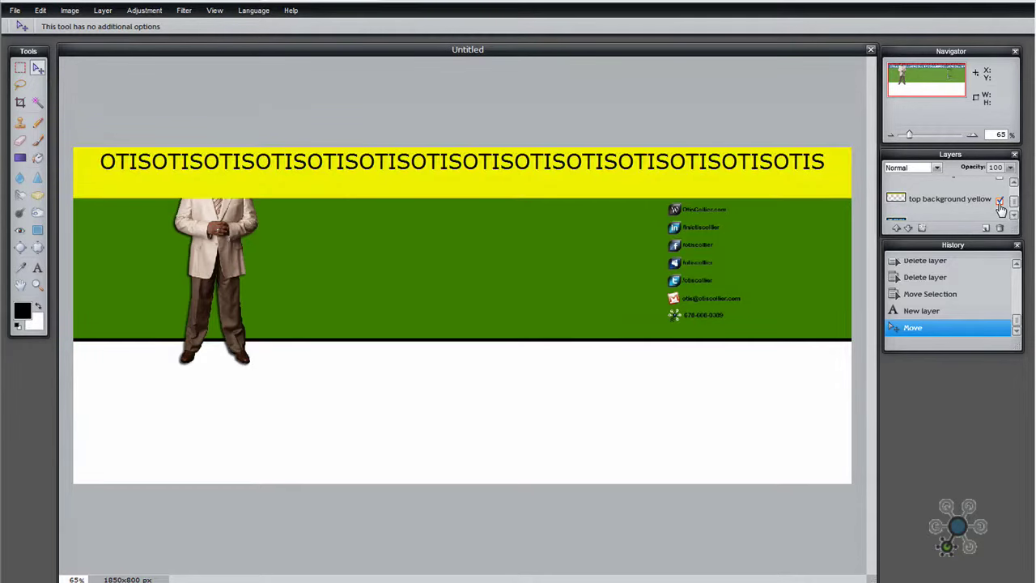
scroll(1016, 198, "up", 3)
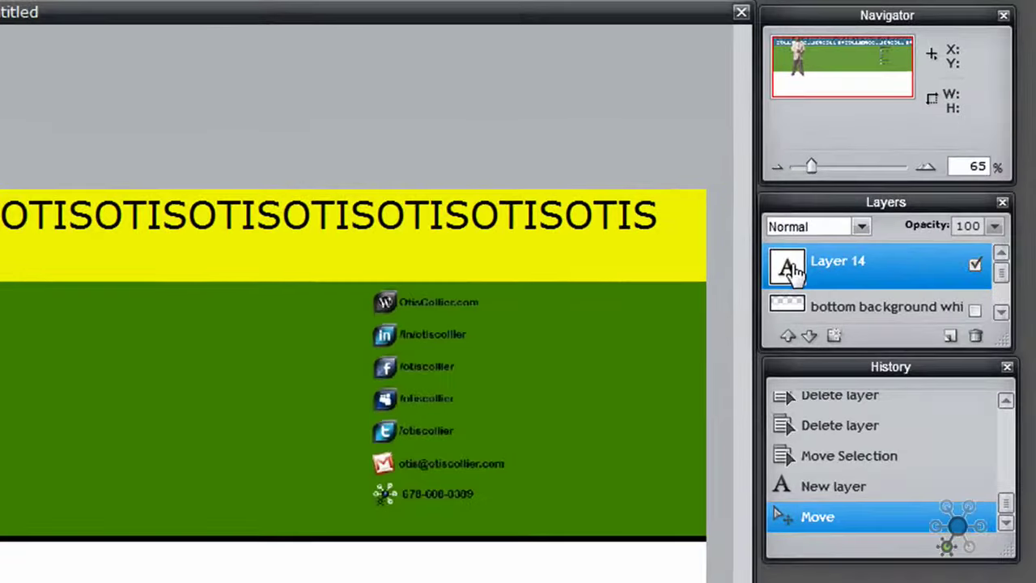
right_click(898, 189)
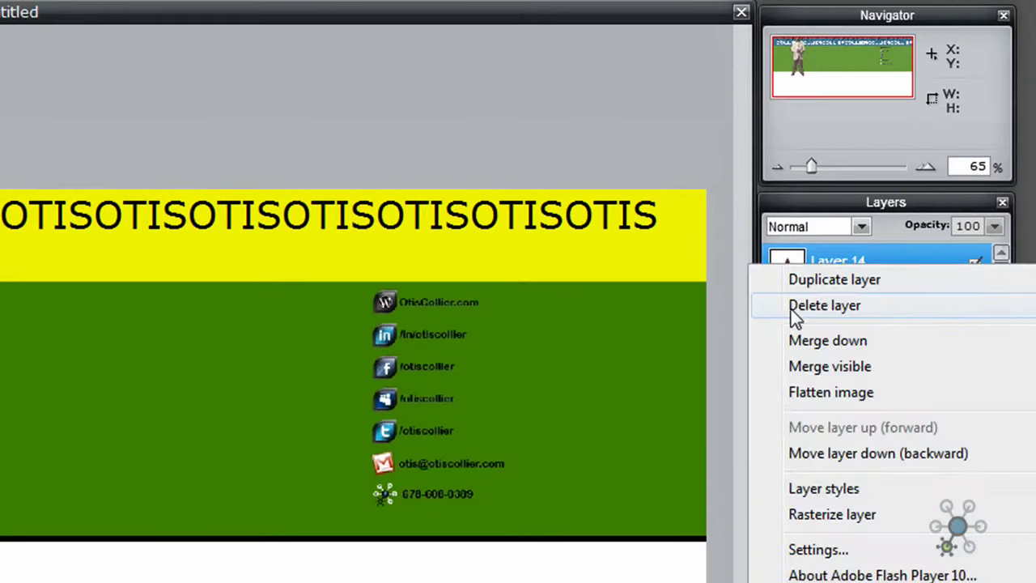
left_click(822, 489)
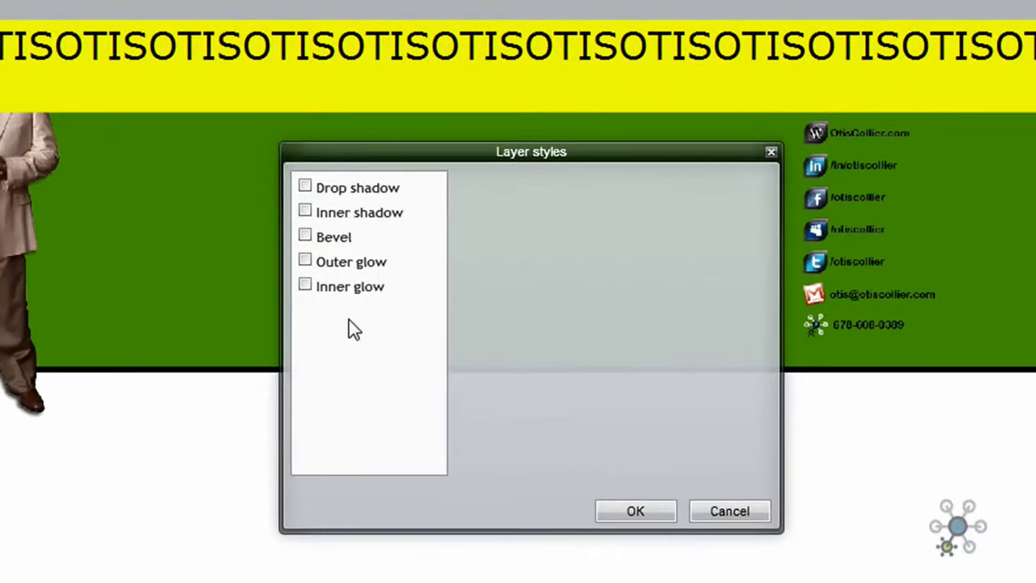
left_click(308, 186)
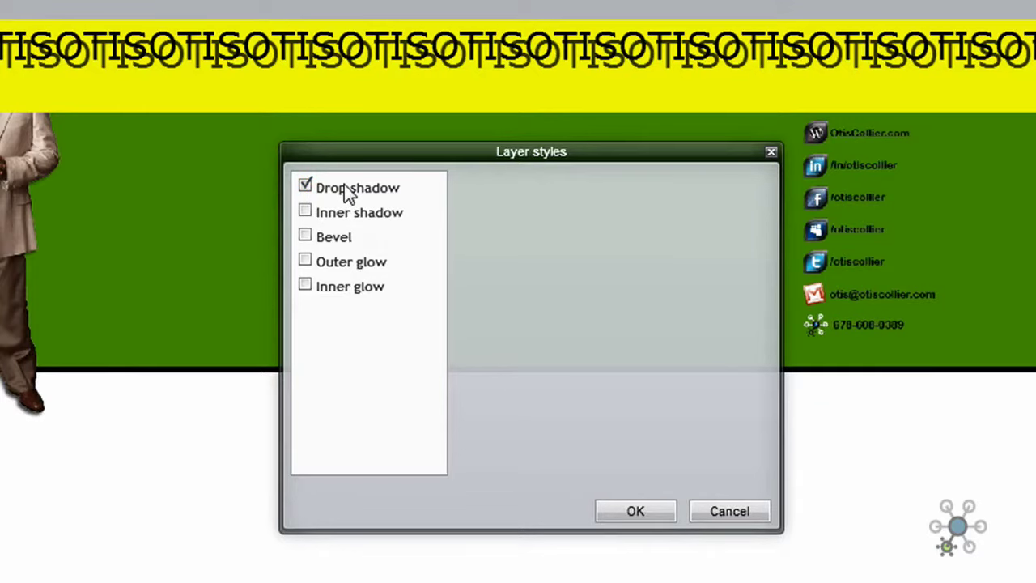
left_click(344, 191)
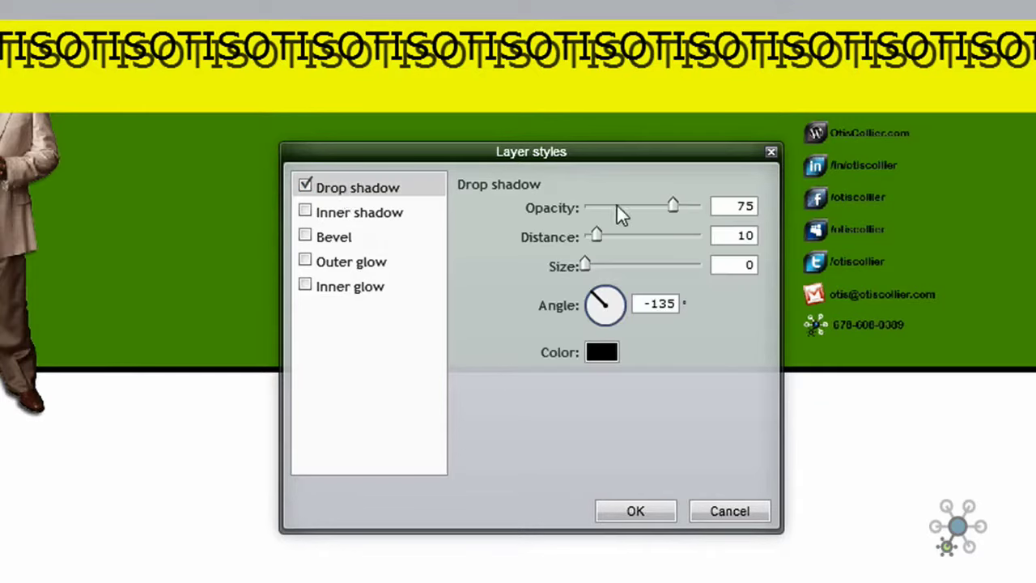
left_click_drag(594, 237, 589, 238)
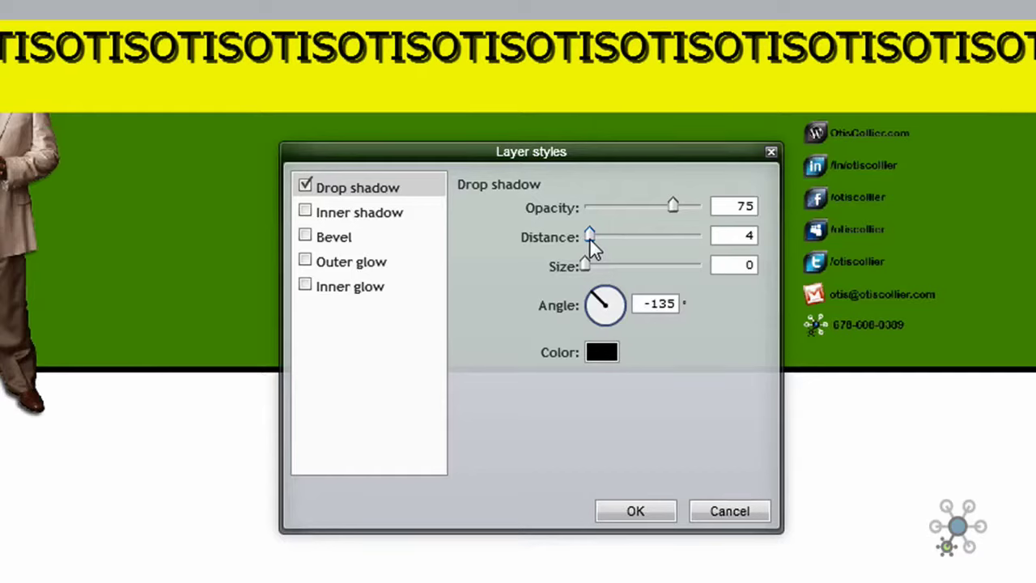
Enable the inner shadow, bevel, outer glow and inner glow styles on the text layer.
left_click(313, 209)
left_click(310, 240)
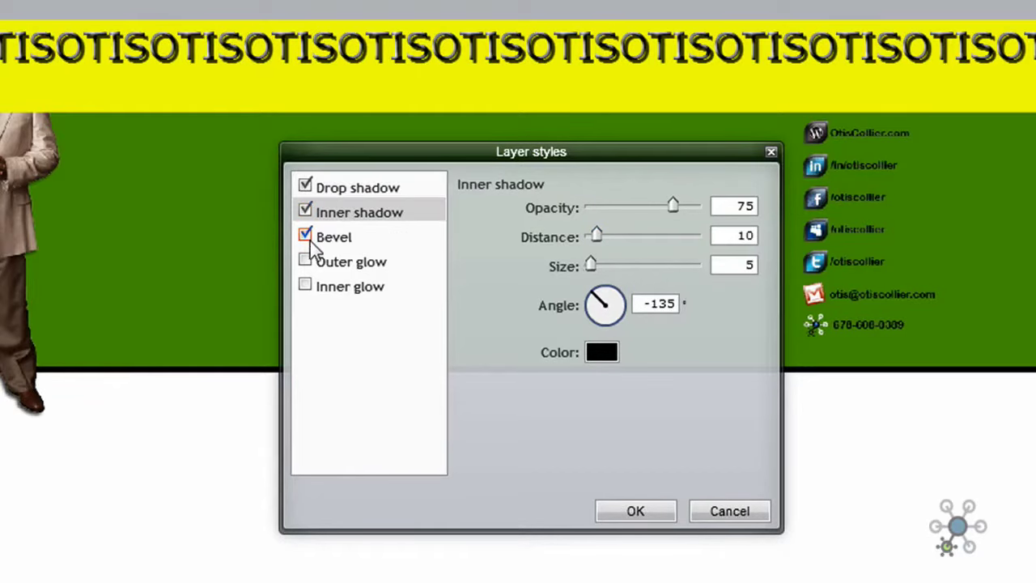
left_click(306, 262)
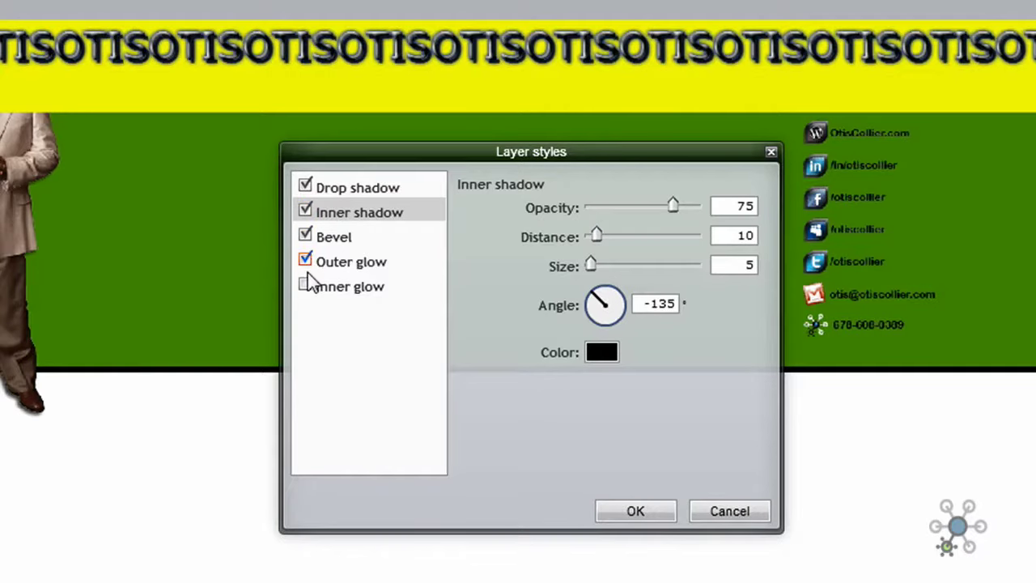
left_click(308, 275)
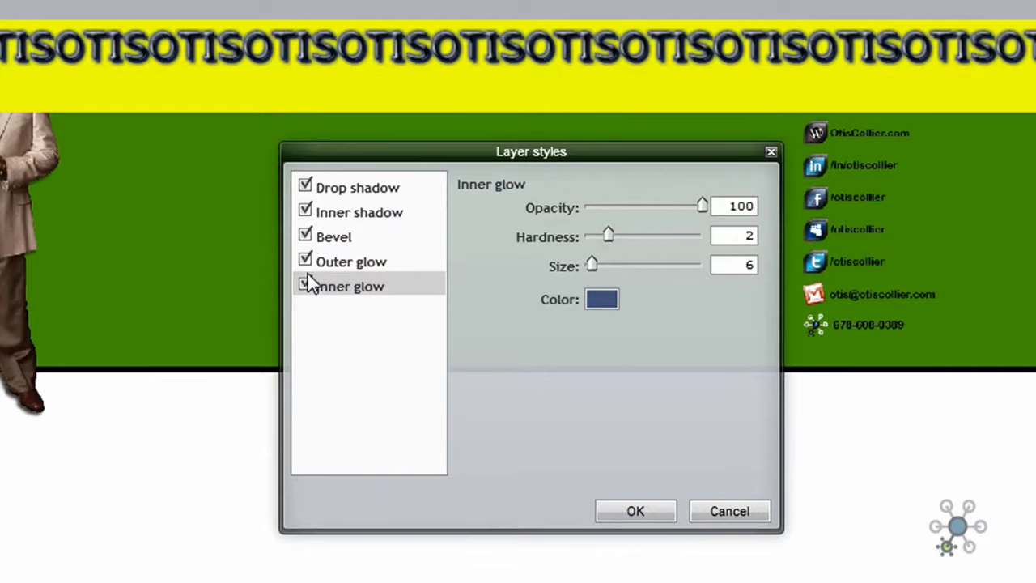
Turn off all five layer styles on the text layer and apply the change.
left_click(308, 286)
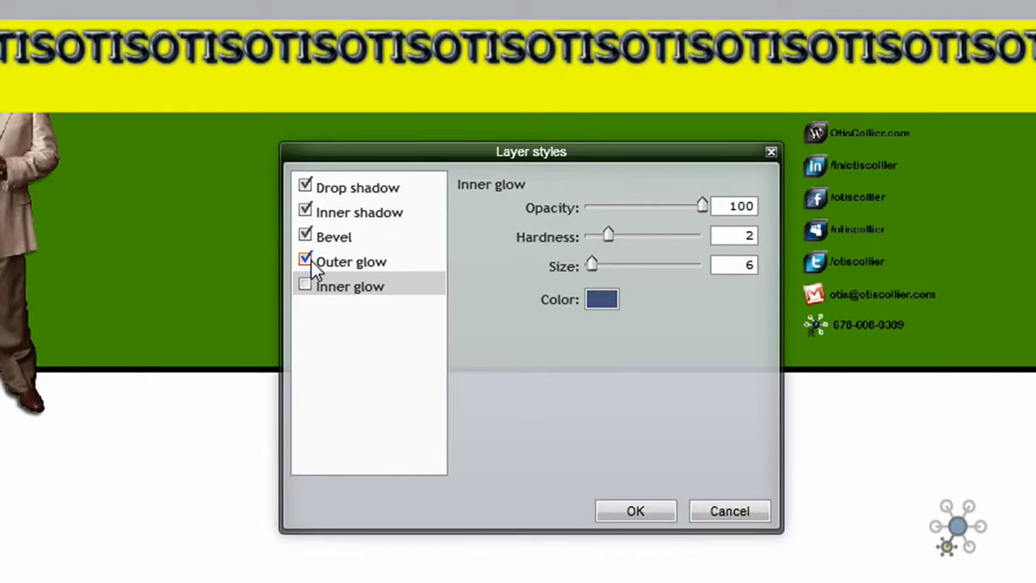
left_click(310, 261)
left_click(308, 236)
left_click(306, 211)
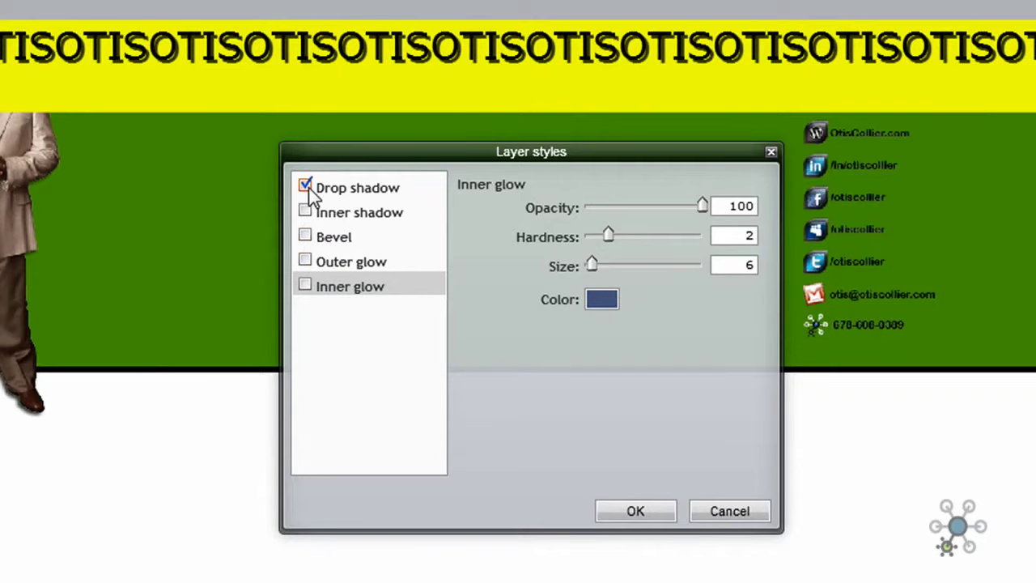
left_click(306, 186)
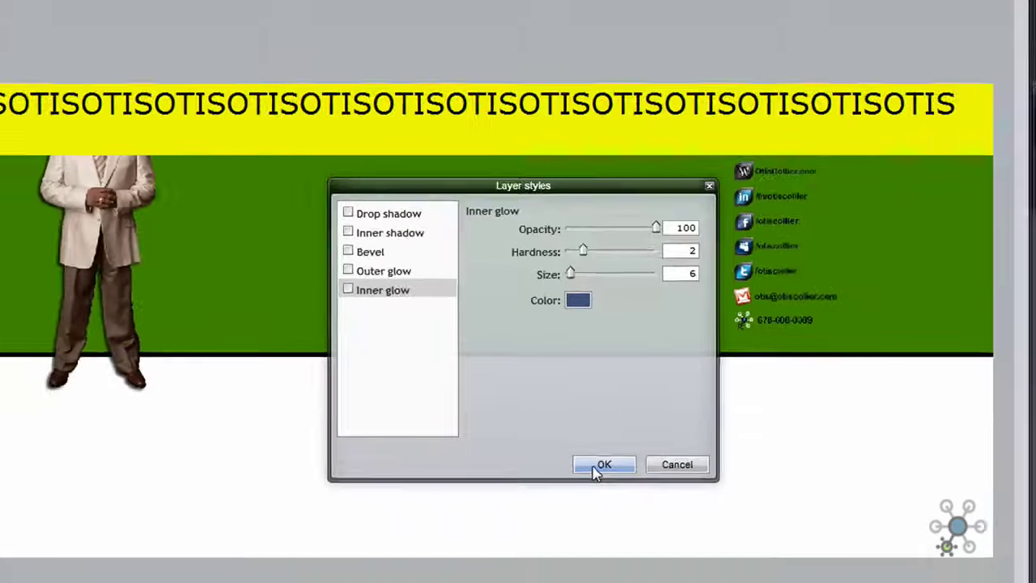
left_click(620, 513)
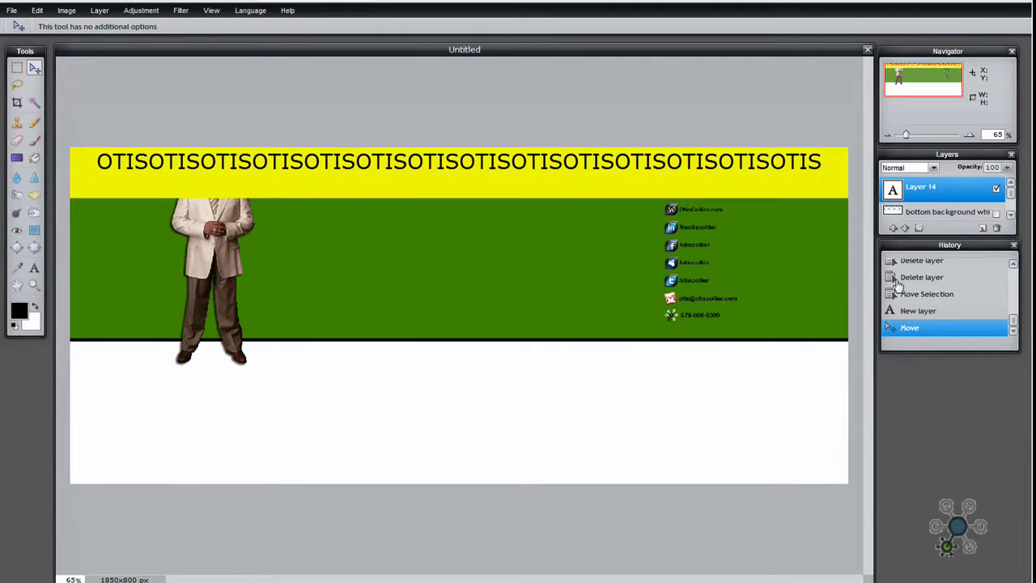
Hide the top yellow background layer and compare the banner with and without the new text layer.
left_click(1012, 204)
scroll(1012, 205, "up", 2)
scroll(1012, 203, "down", 1)
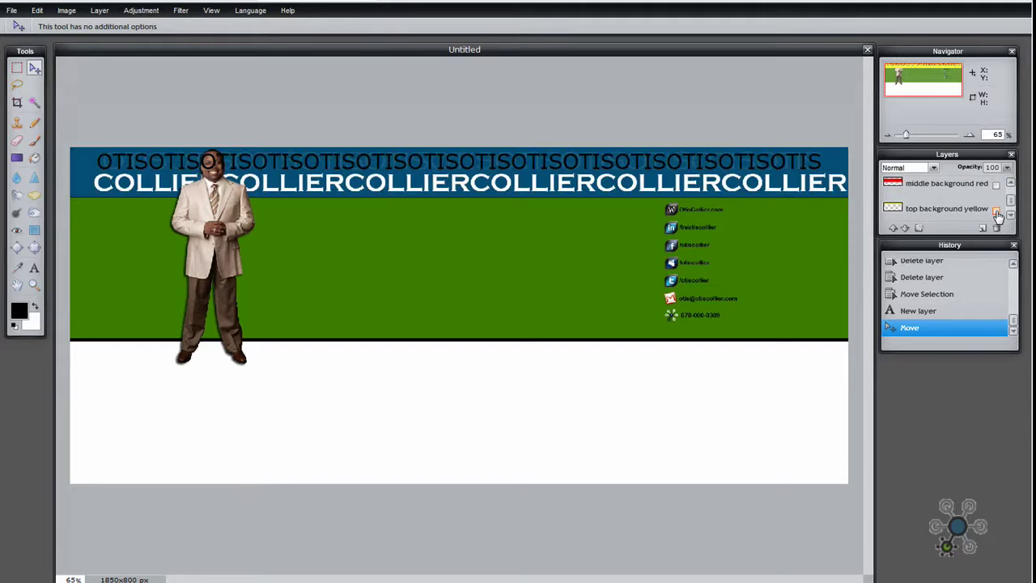
left_click(1012, 187)
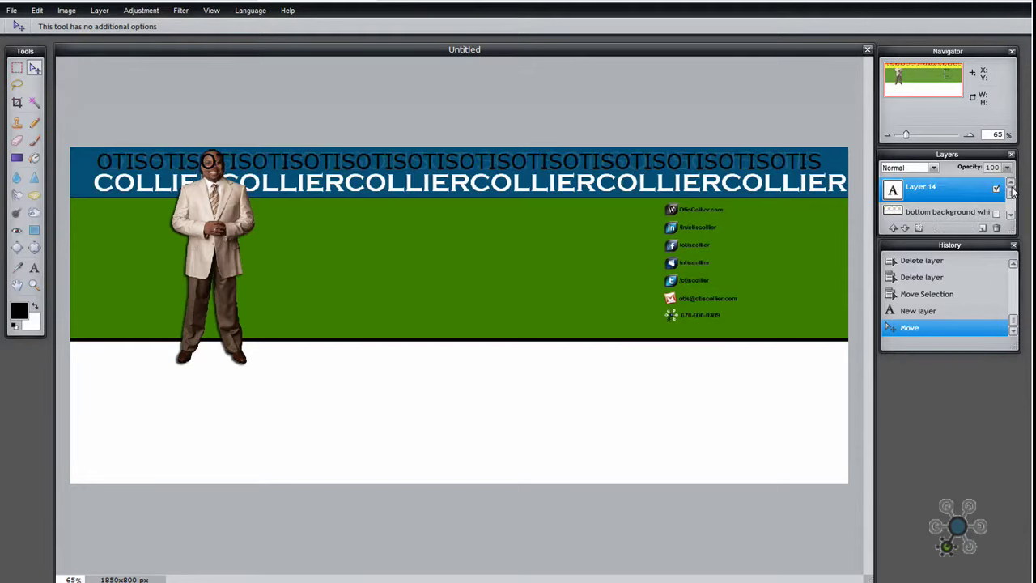
left_click(996, 189)
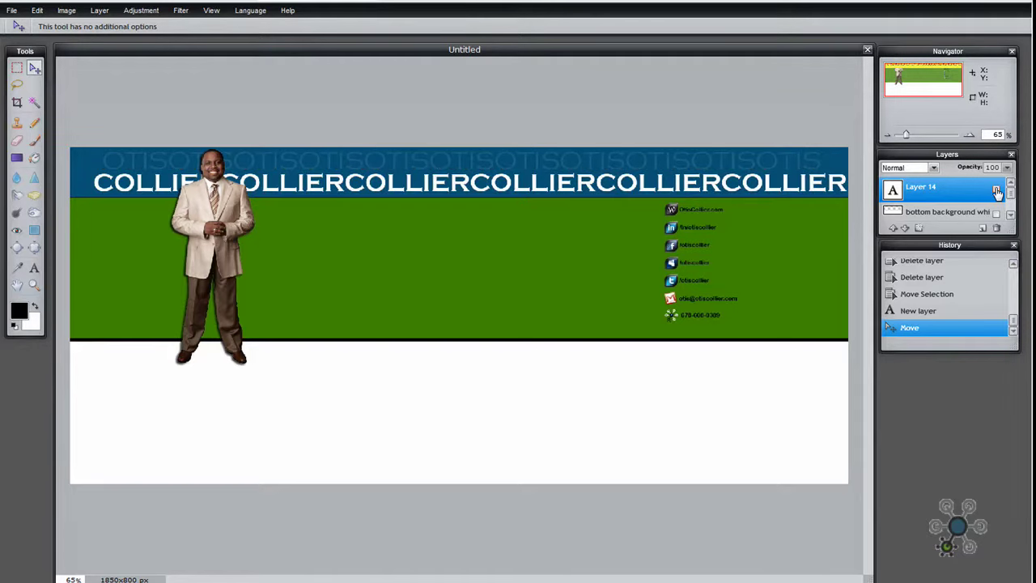
left_click(997, 190)
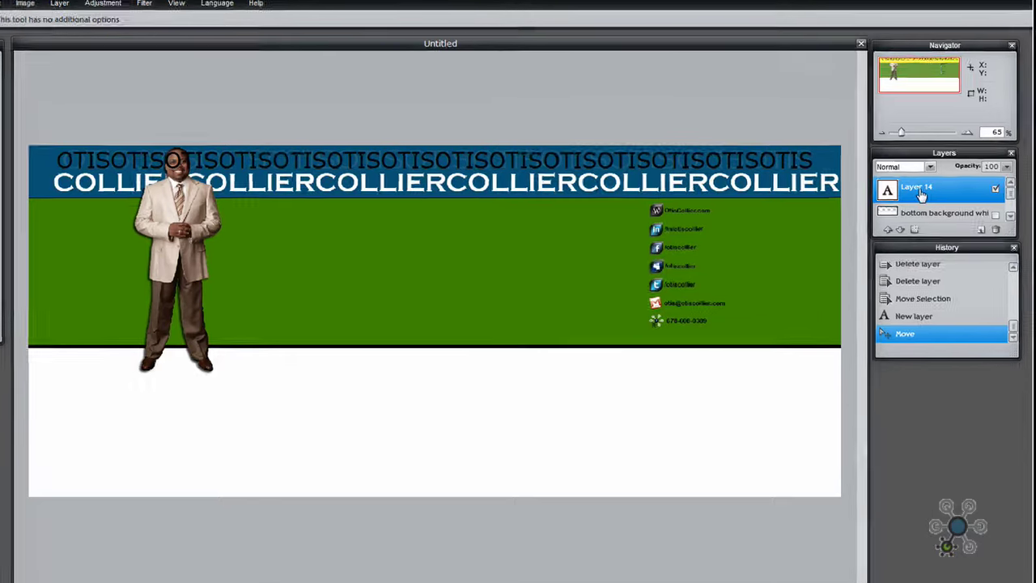
Rasterize the repeated first-name text layer and lower its opacity to 50.
right_click(924, 193)
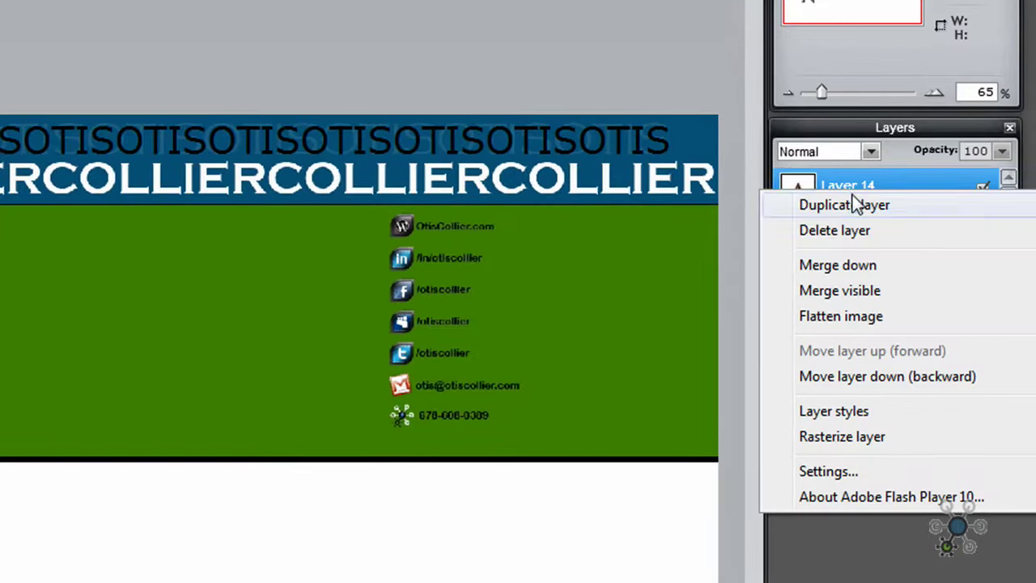
left_click(834, 443)
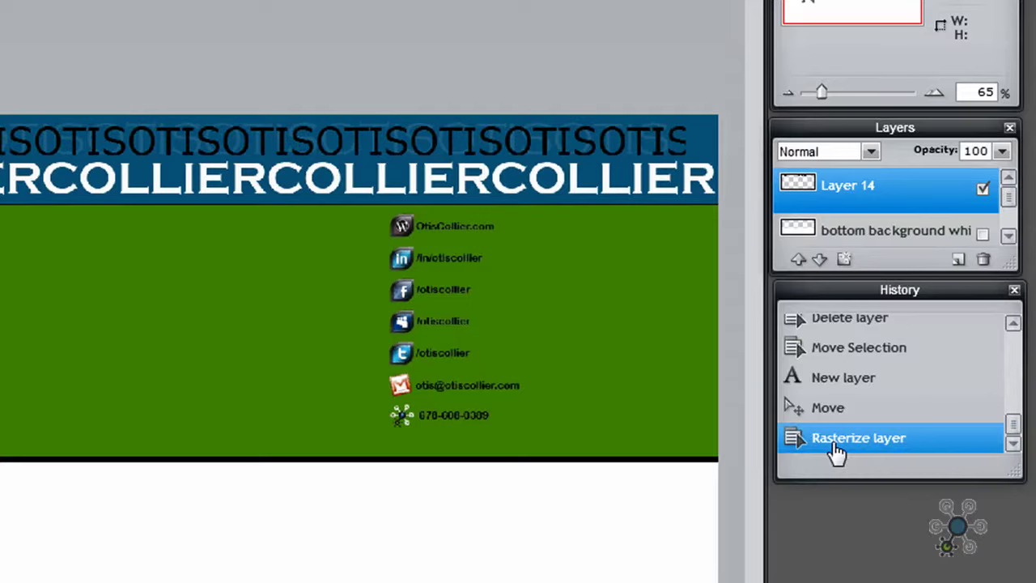
left_click(1001, 153)
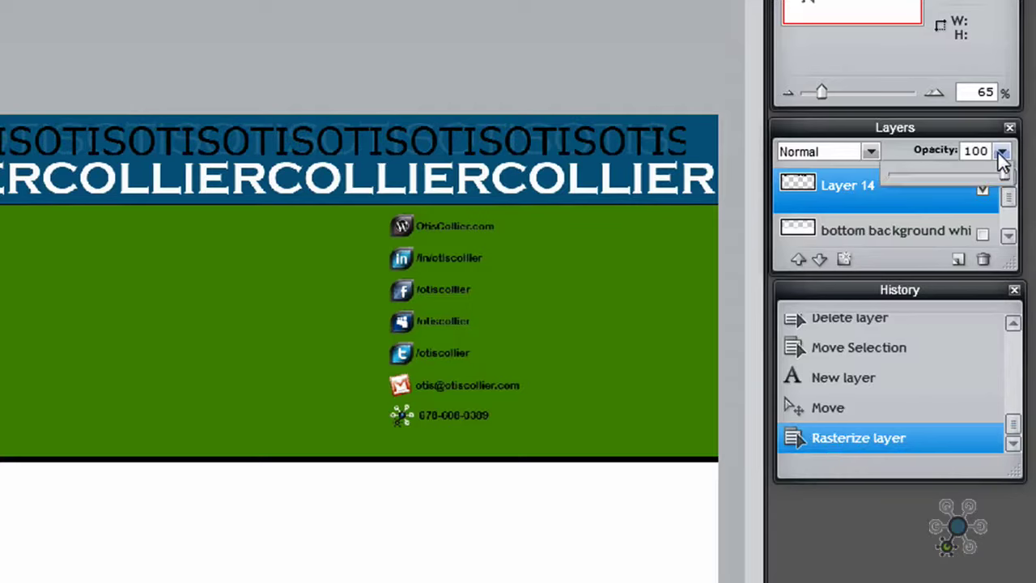
left_click_drag(1004, 174, 1001, 174)
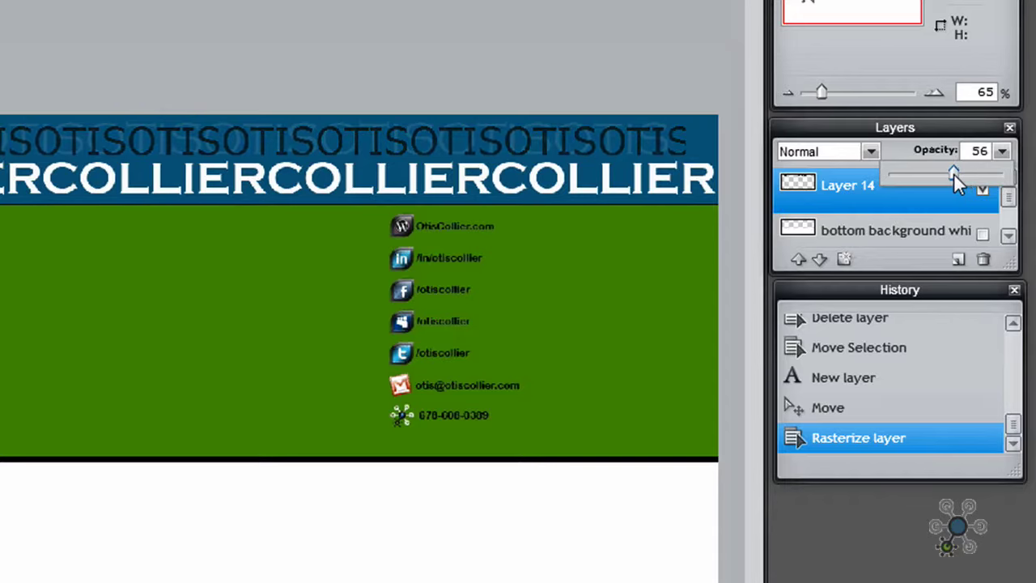
left_click_drag(952, 174, 947, 171)
Show the top background yellow layer and nudge the faded text line slightly to the right within the banner.
left_click(1011, 234)
left_click_drag(1011, 233, 1009, 212)
left_click(983, 220)
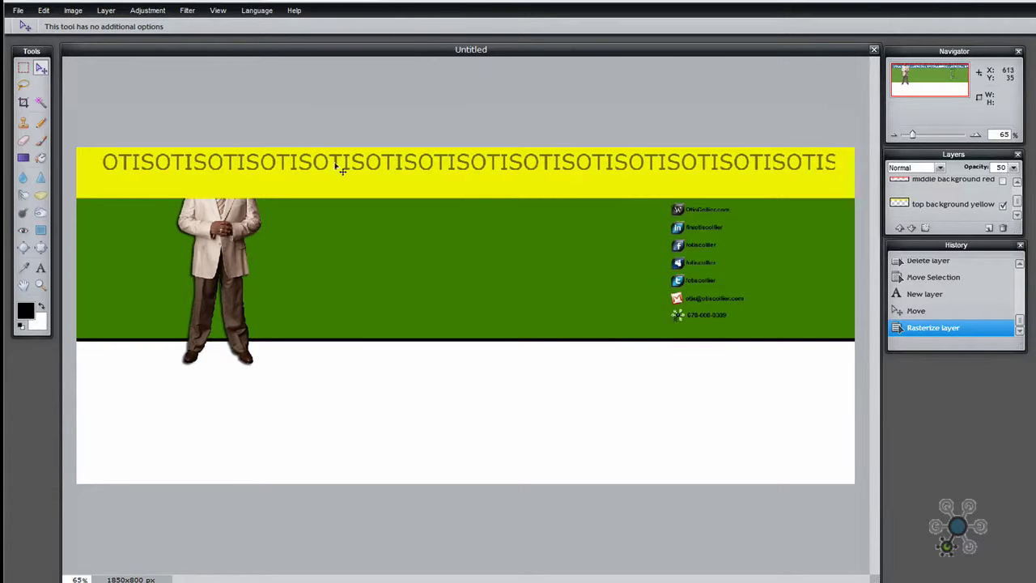
left_click_drag(340, 170, 344, 170)
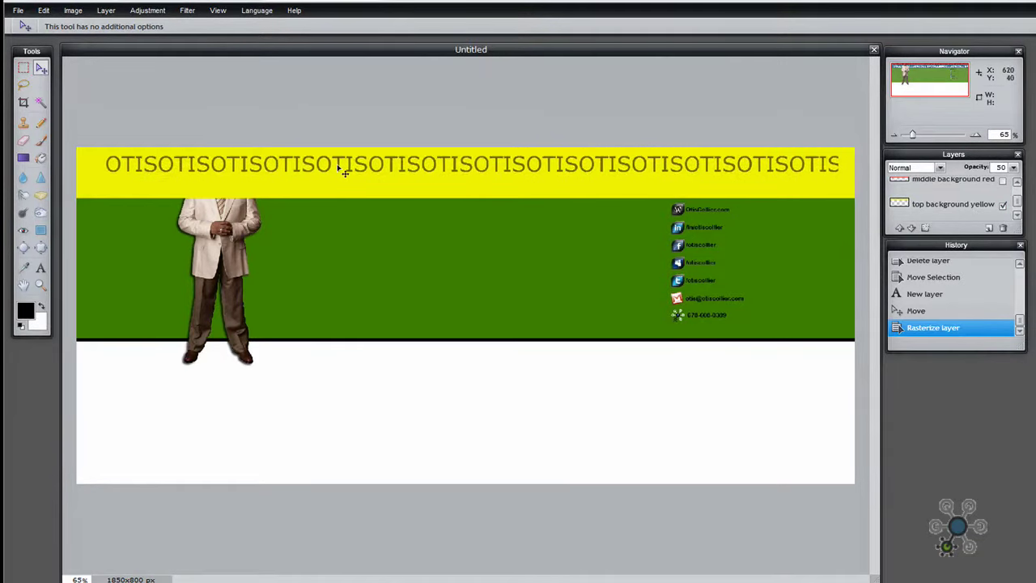
left_click_drag(344, 171, 345, 168)
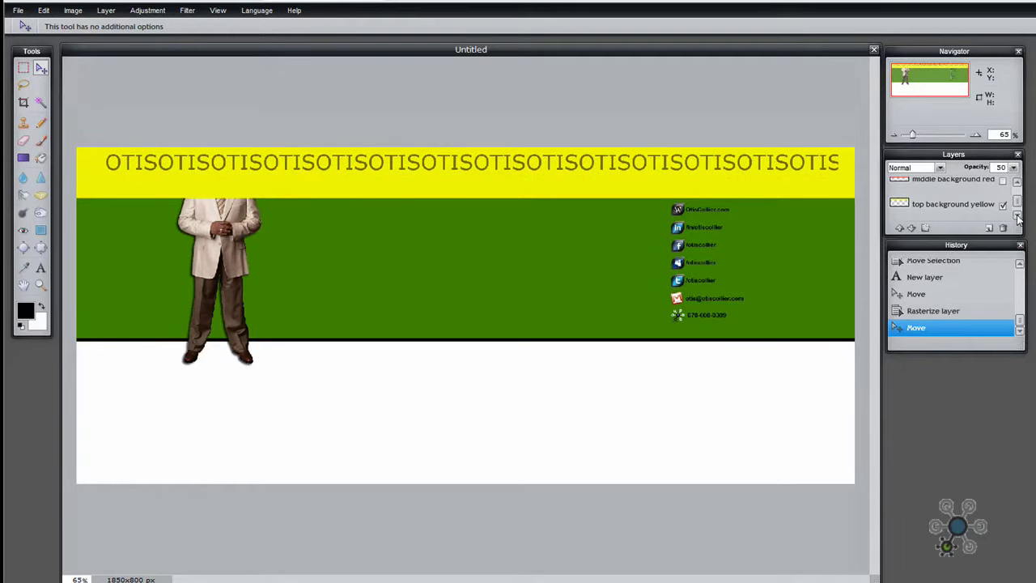
Add a black Verdana size 50 line repeating the surname and place it just below the faded line in the yellow banner.
scroll(1017, 211, "down", 2)
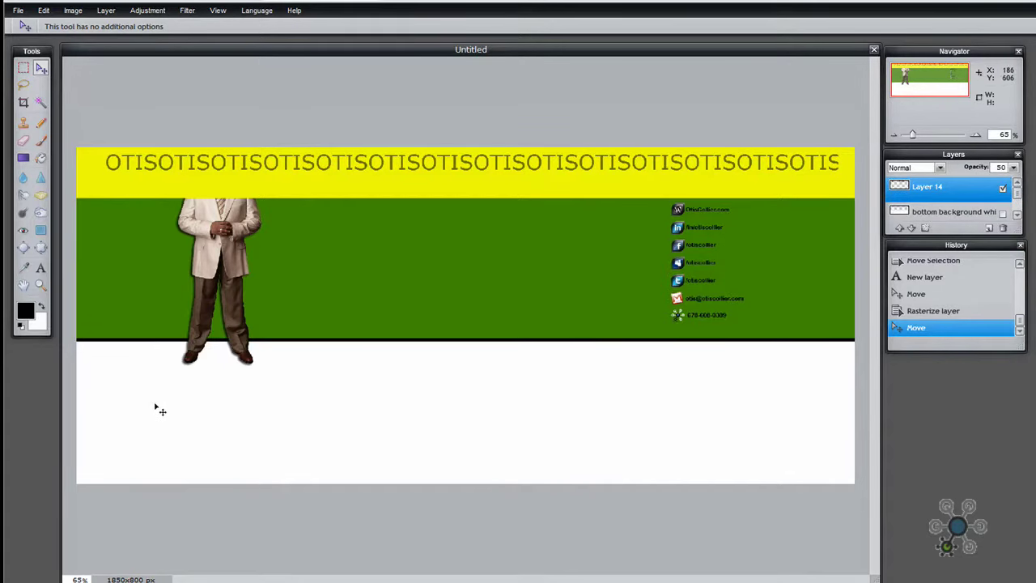
left_click(41, 270)
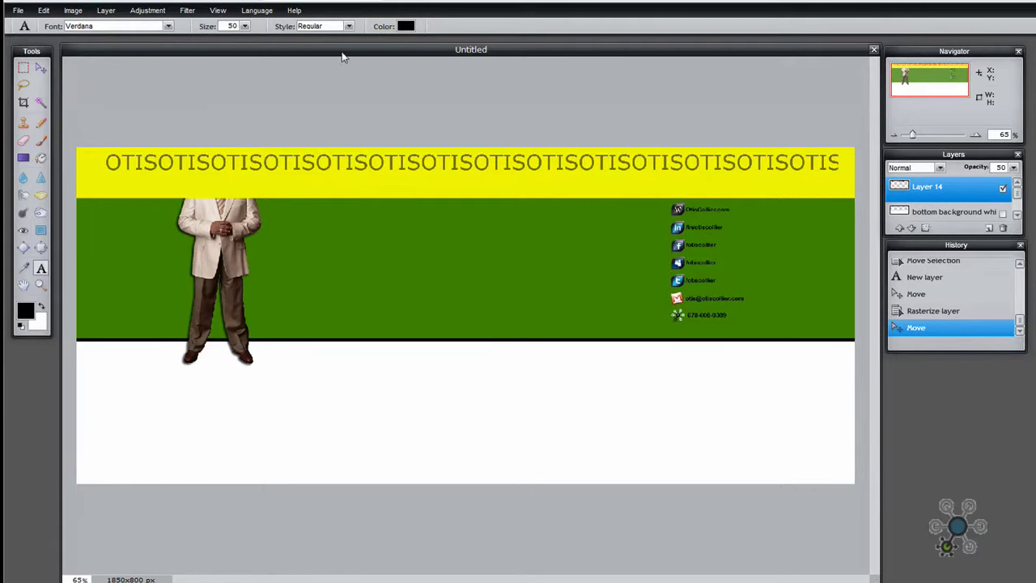
left_click(89, 188)
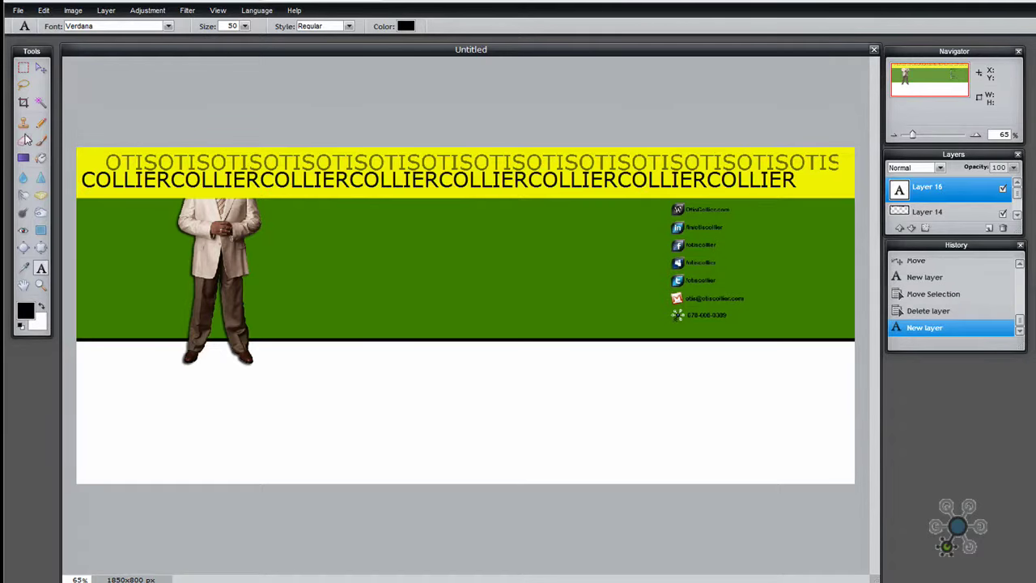
left_click(40, 69)
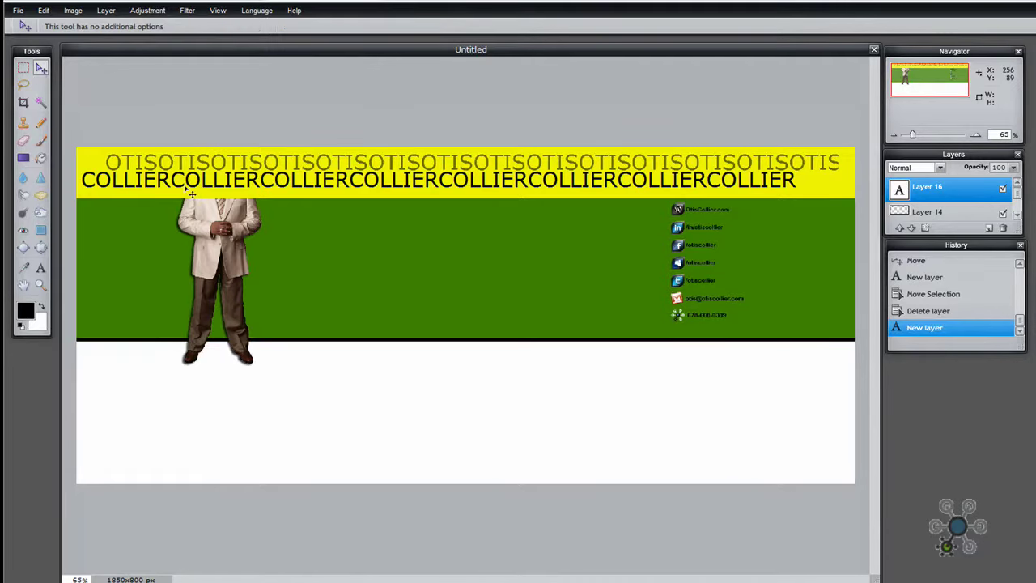
left_click_drag(199, 186, 236, 192)
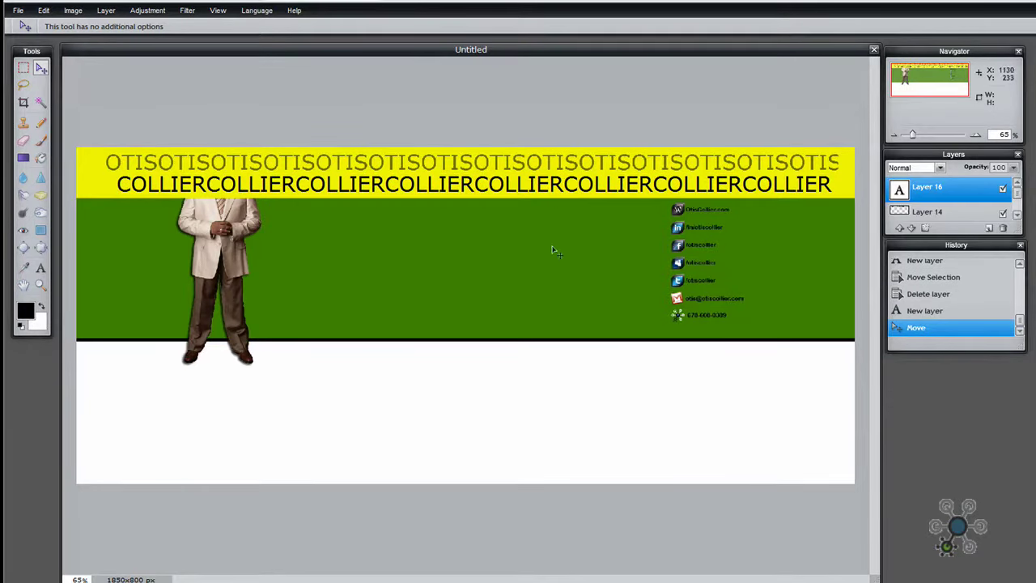
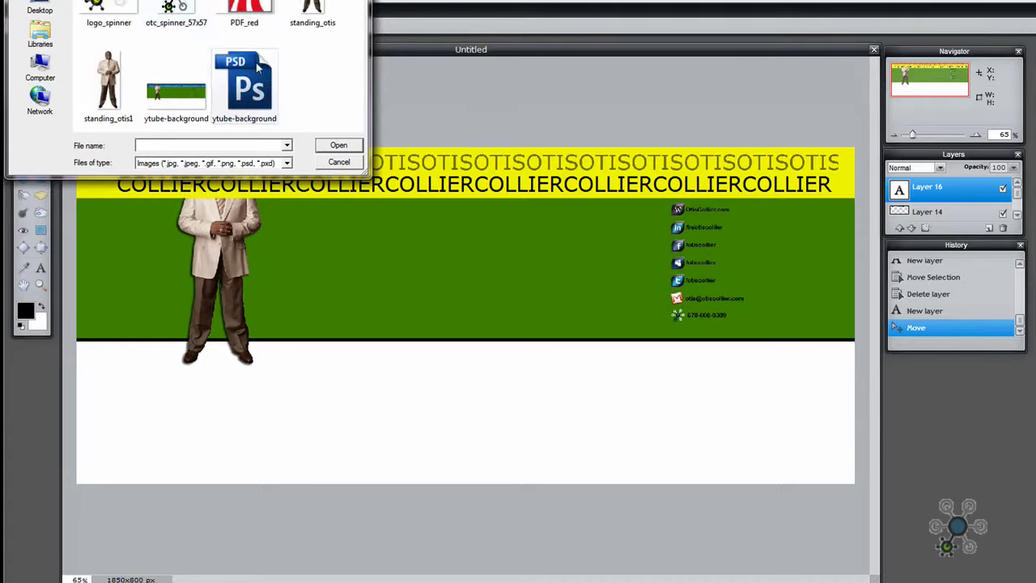
Open the standing_otis1 image and set its view zoom to 65%, keeping its window over the banner's left part.
left_click(115, 102)
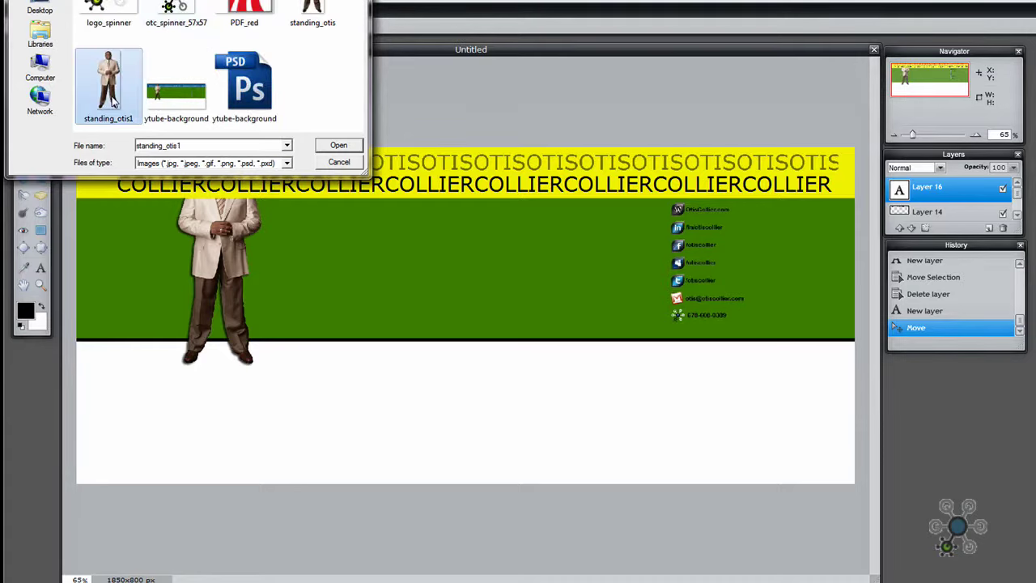
left_click(338, 146)
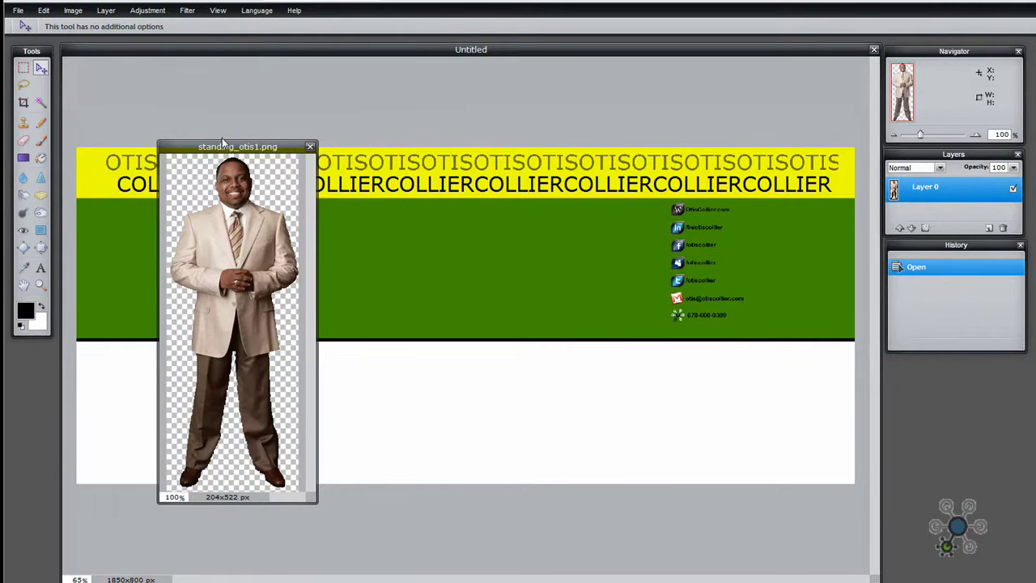
left_click_drag(220, 150, 194, 145)
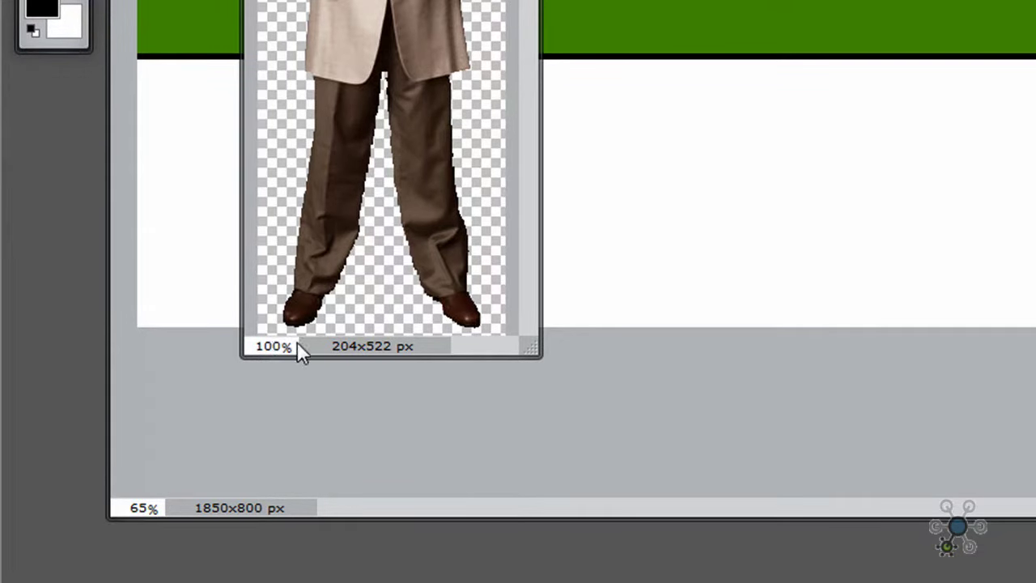
double_click(257, 346)
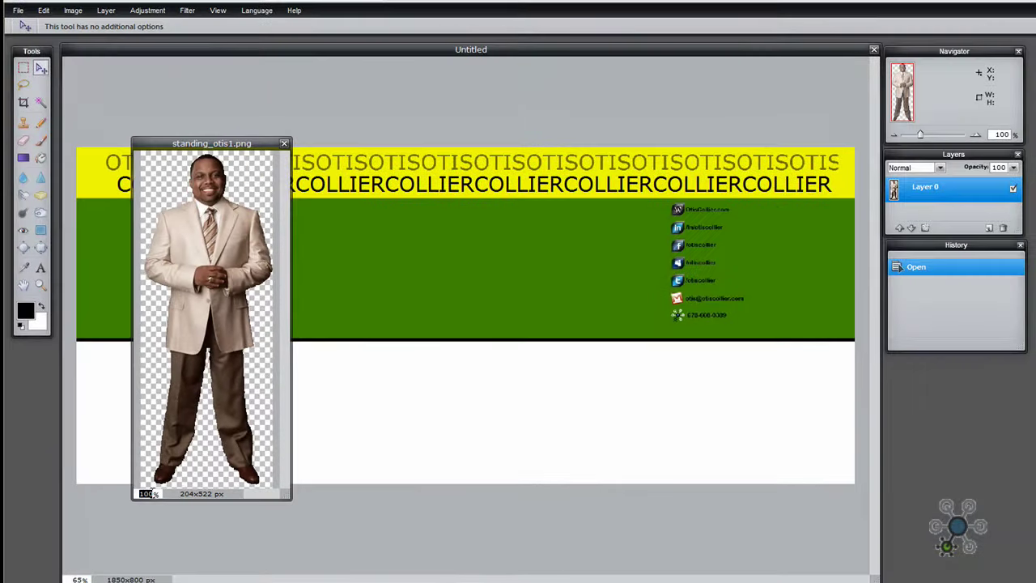
type("65")
key("Return")
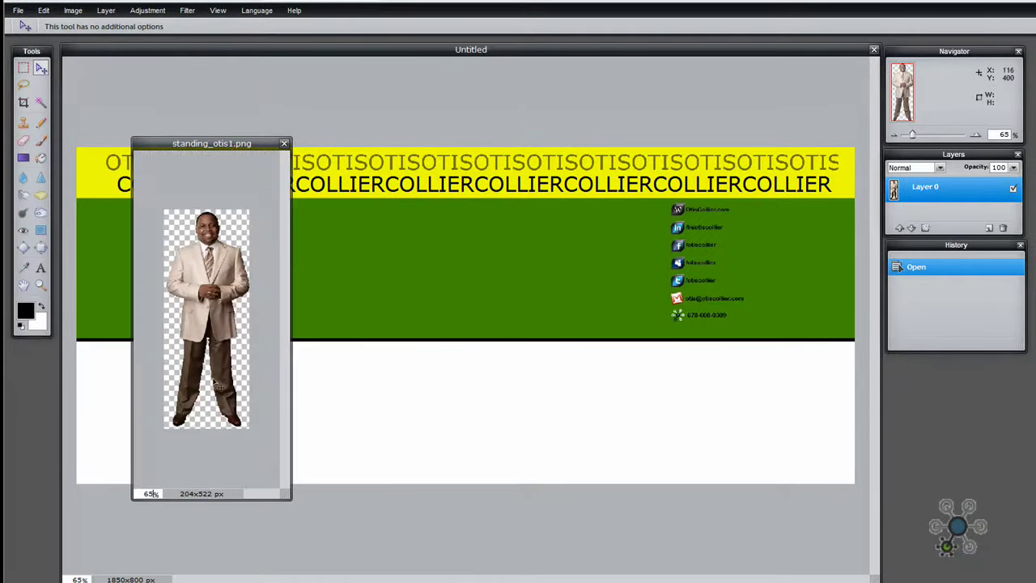
left_click_drag(225, 144, 221, 86)
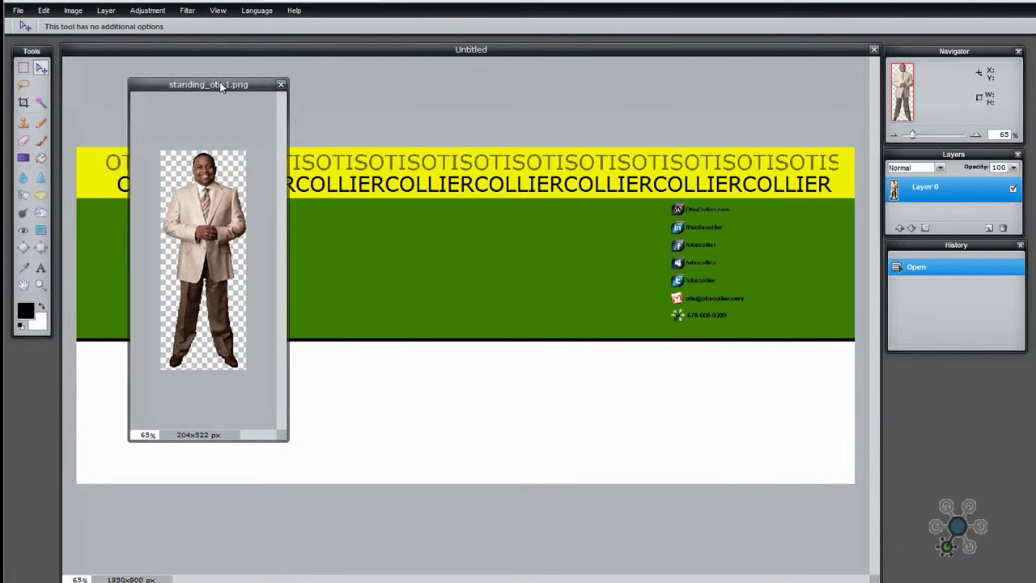
Copy the entire standing figure picture with a marquee selection and close that image without saving.
left_click(24, 69)
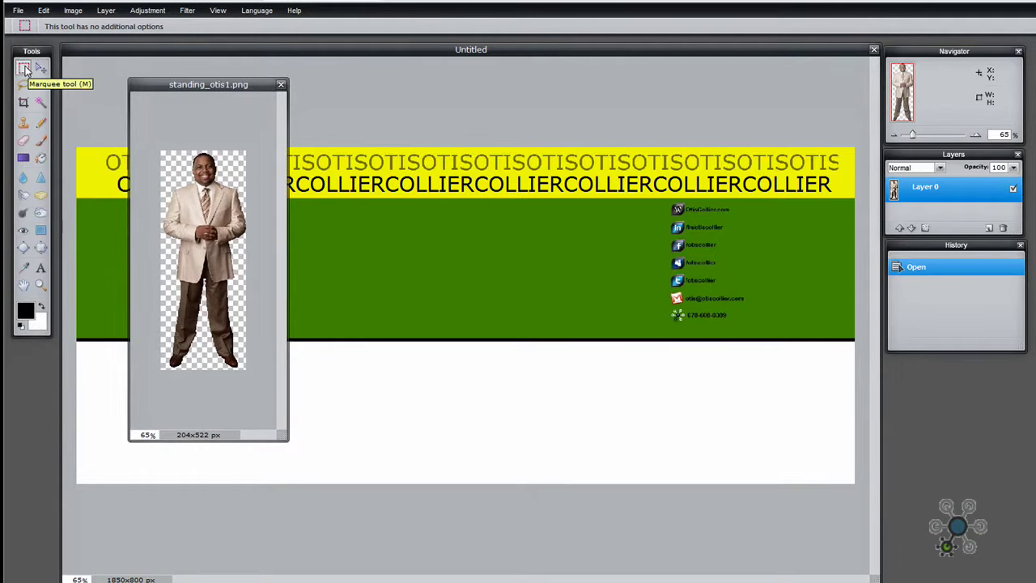
left_click_drag(157, 146, 259, 402)
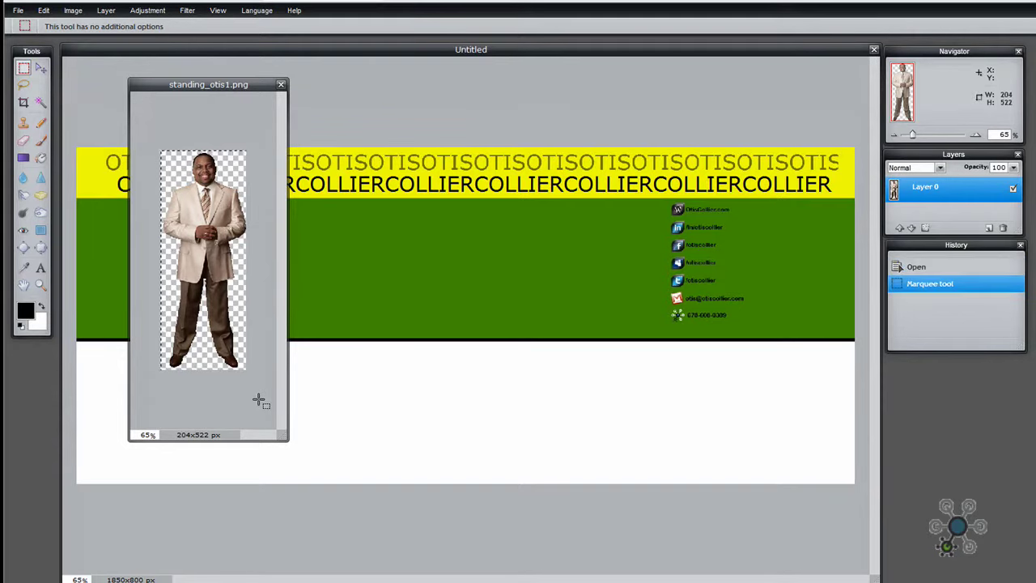
left_click(44, 10)
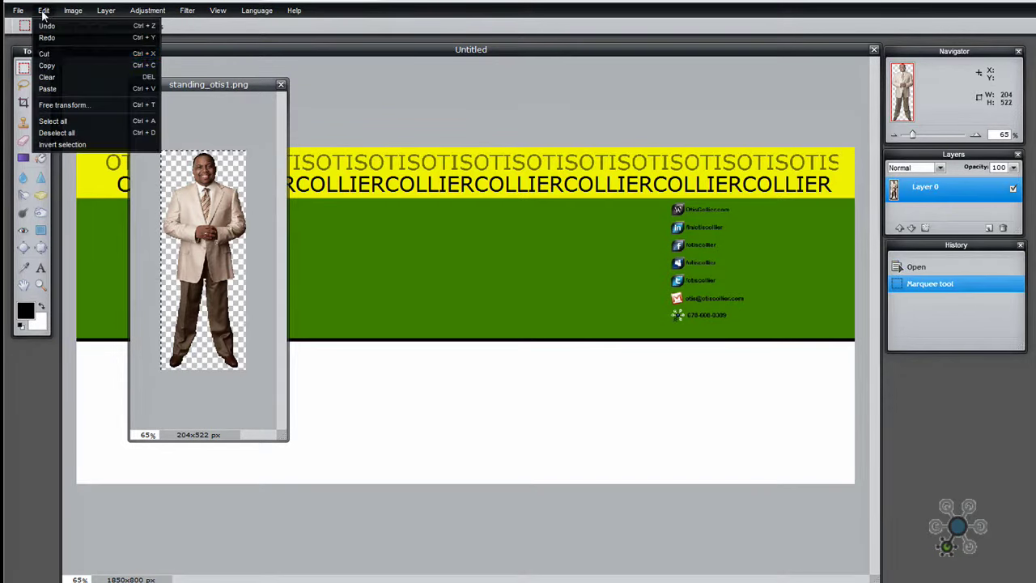
left_click(49, 67)
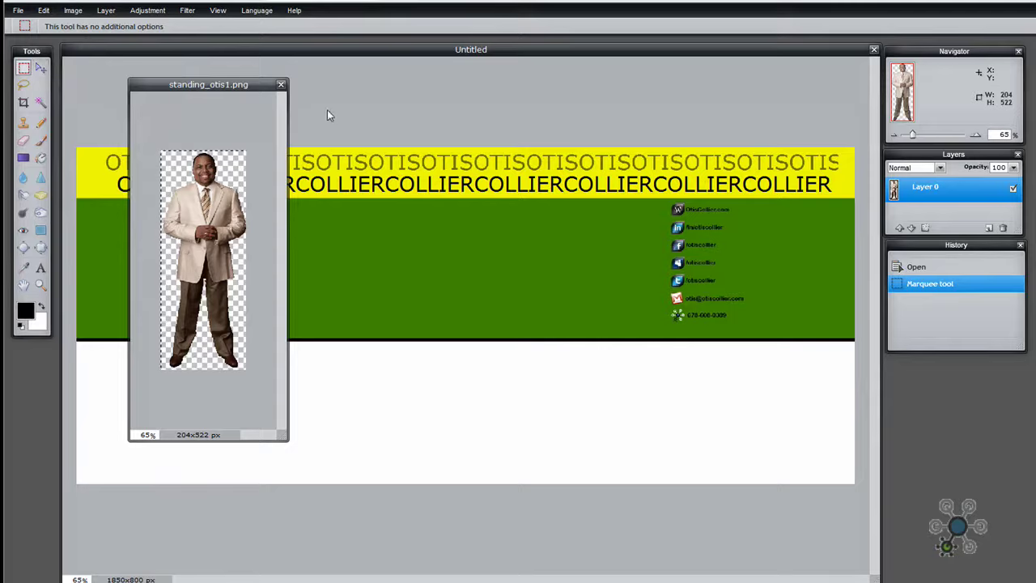
left_click(281, 85)
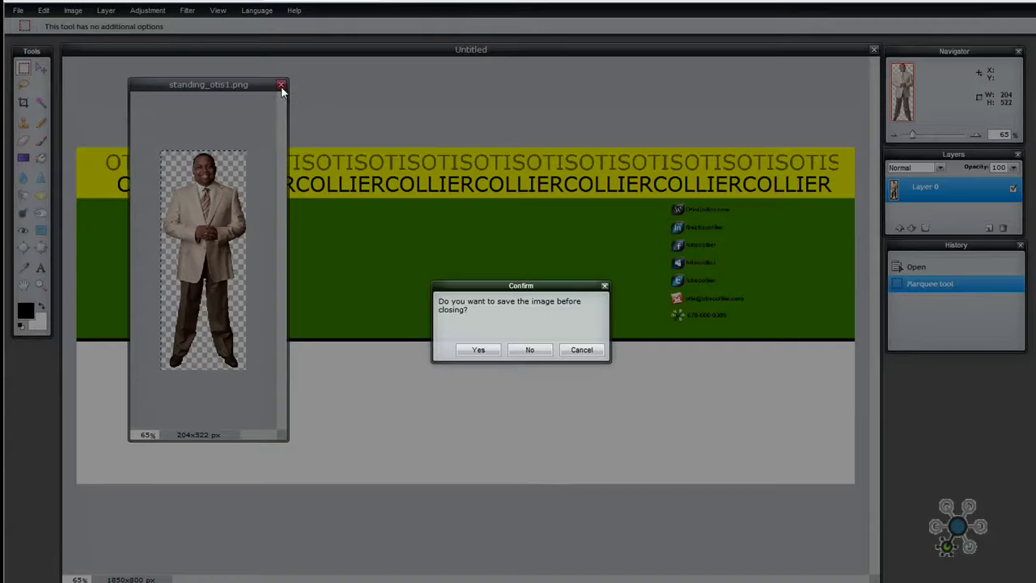
left_click(526, 350)
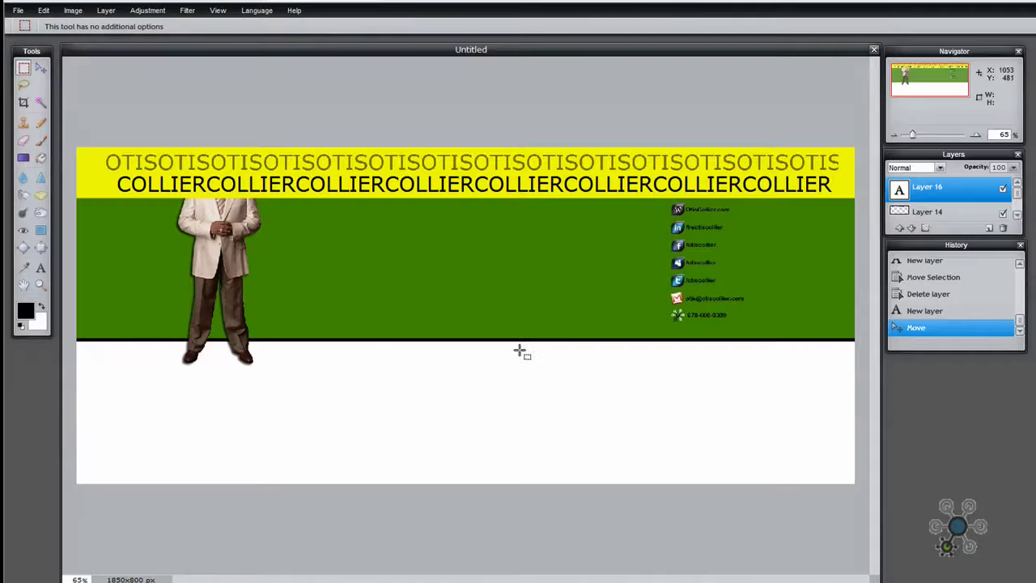
Paste the copied figure into the banner image and move it exactly over the existing partly hidden figure.
left_click(44, 11)
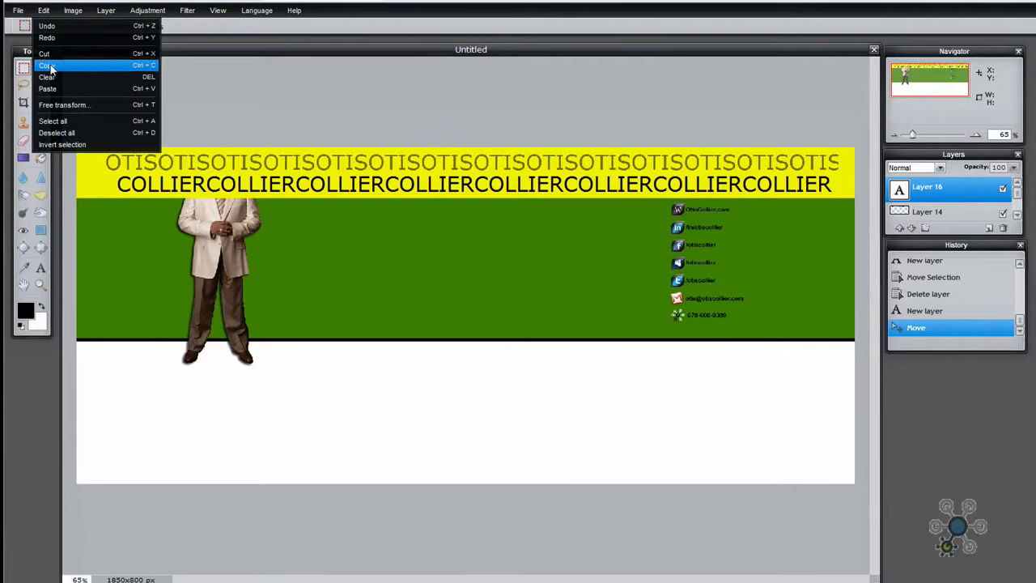
left_click(48, 89)
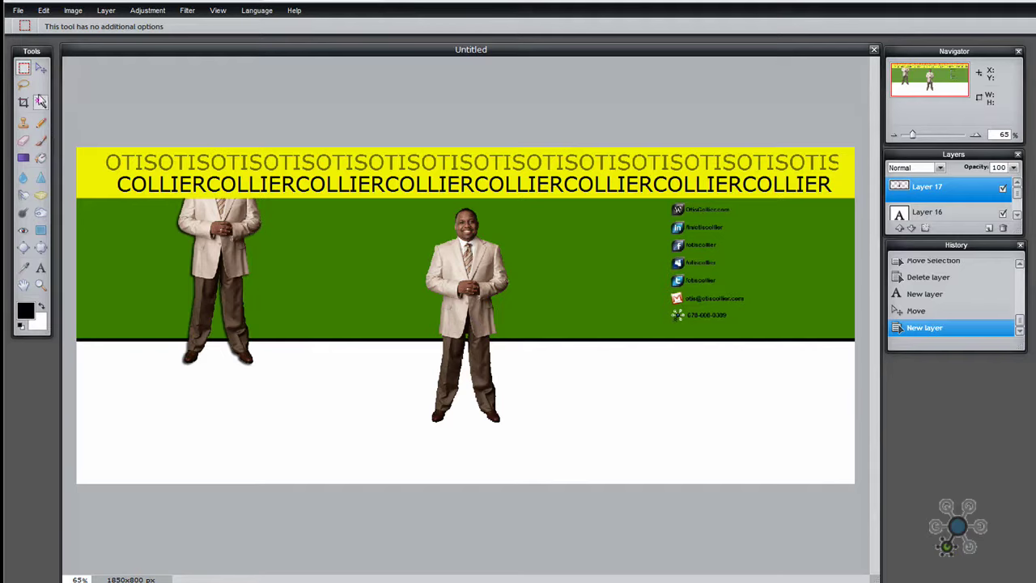
left_click(40, 70)
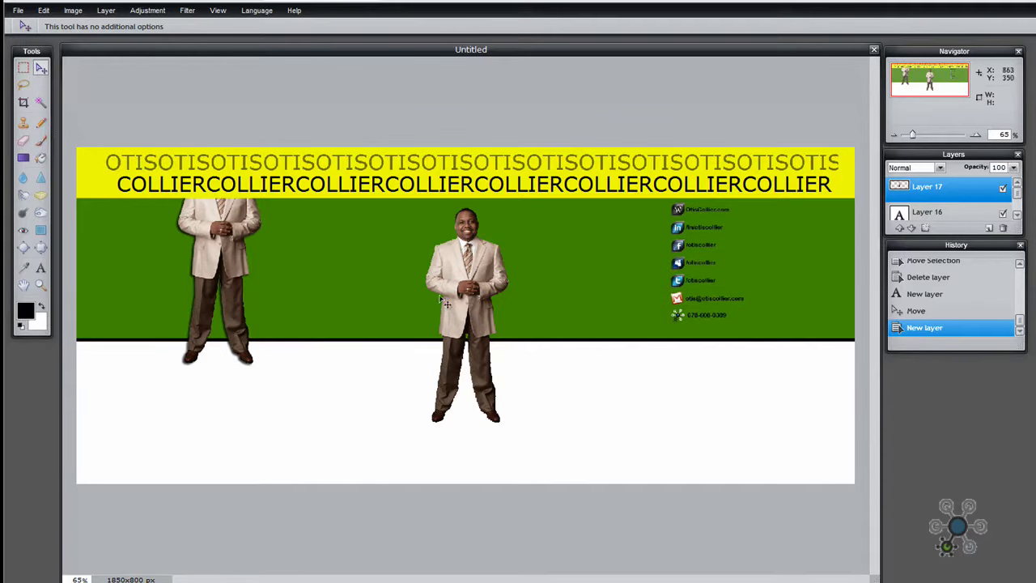
left_click_drag(443, 301, 226, 246)
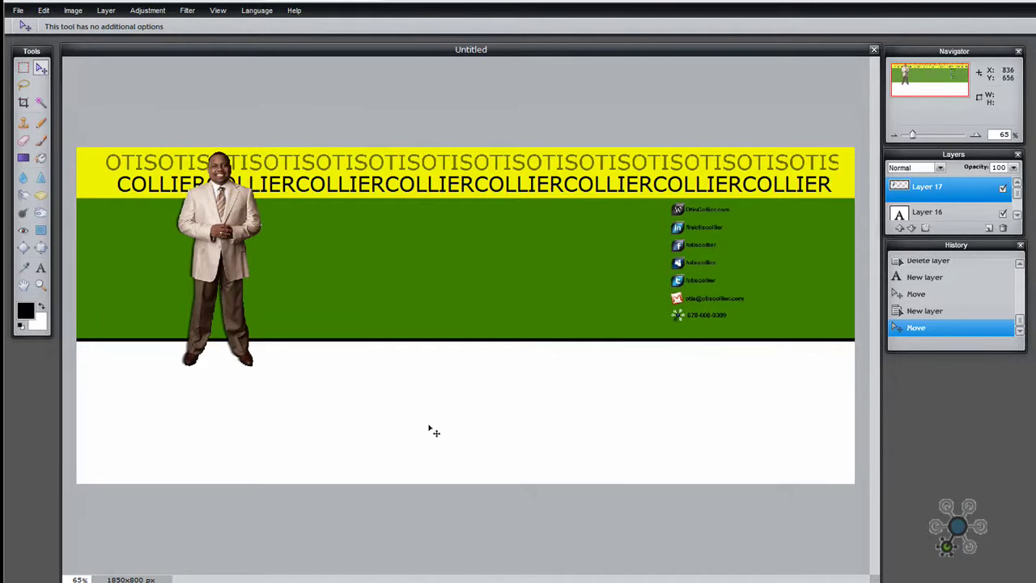
Show the middle background red layer and the bottom white background layer.
left_click(1017, 216)
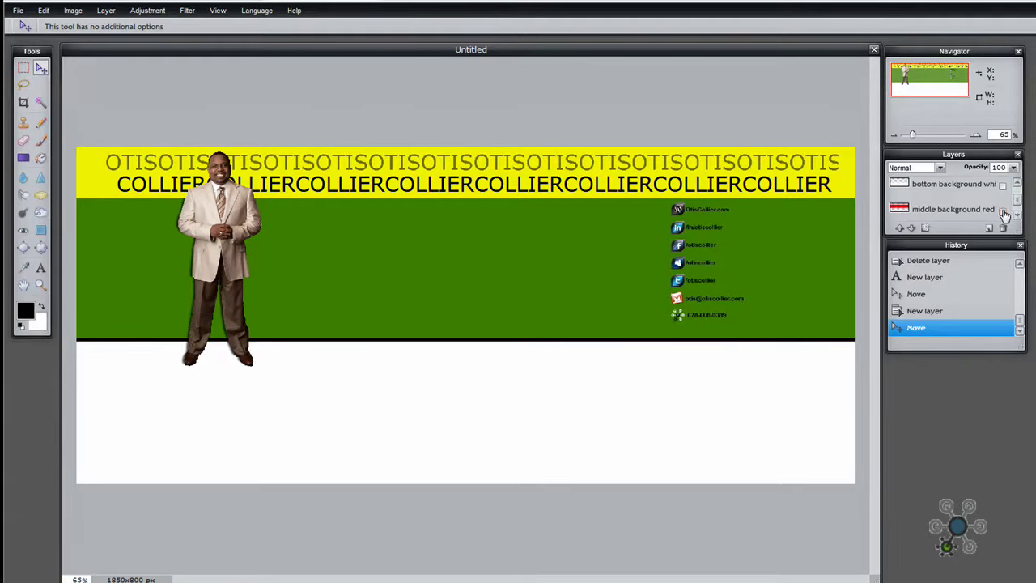
left_click(1003, 212)
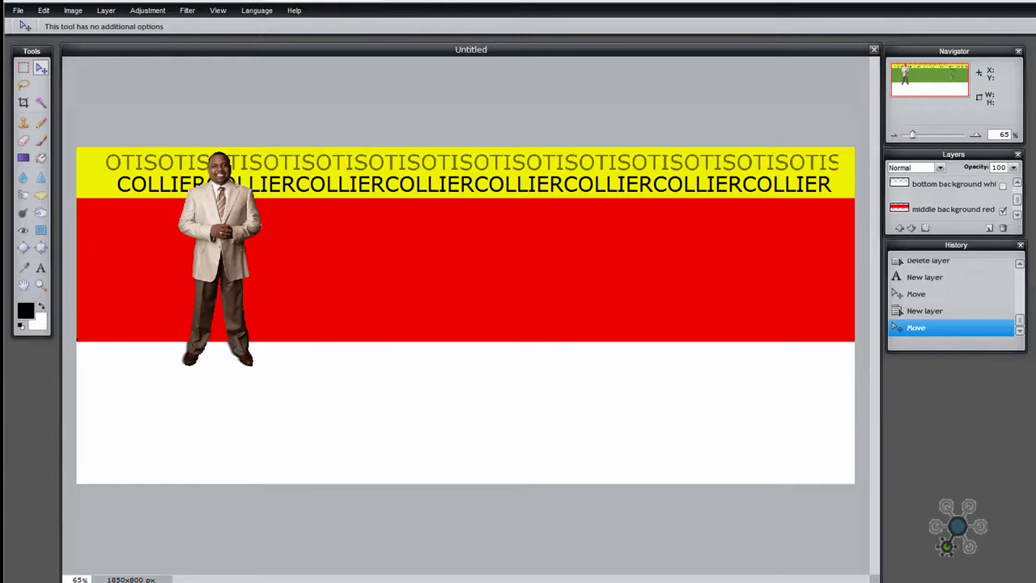
left_click(1018, 216)
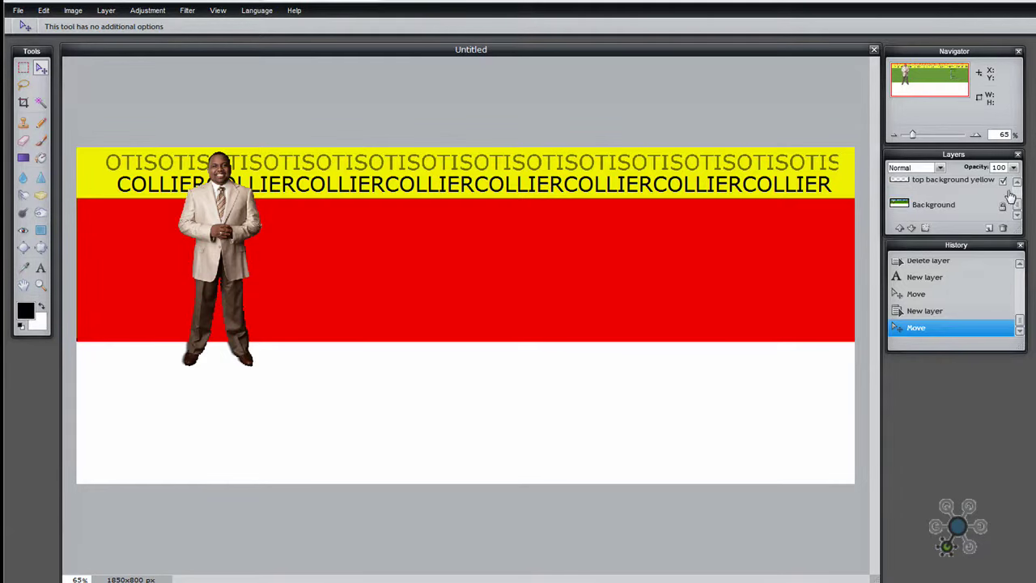
left_click_drag(1020, 209, 1020, 202)
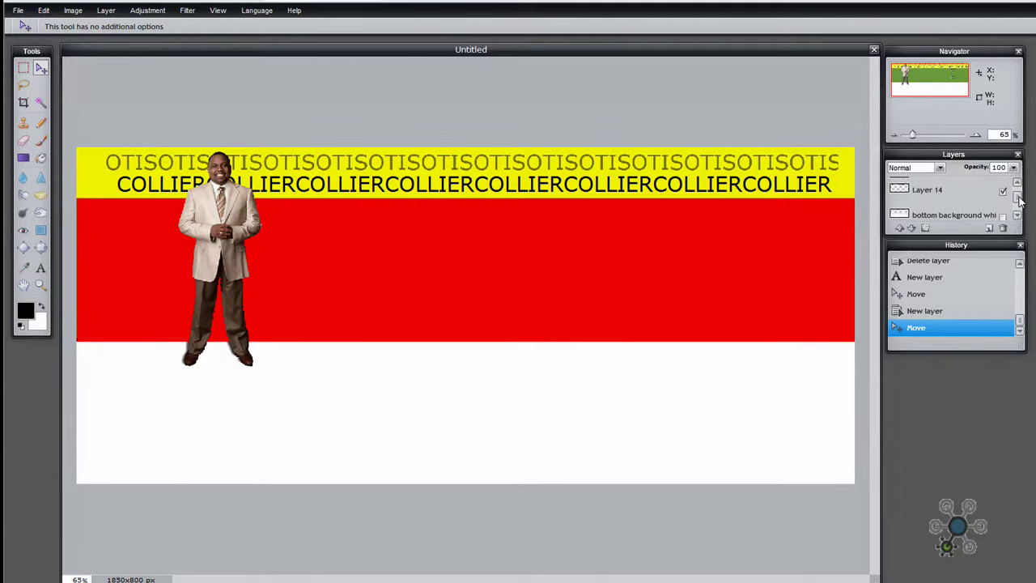
left_click(1004, 217)
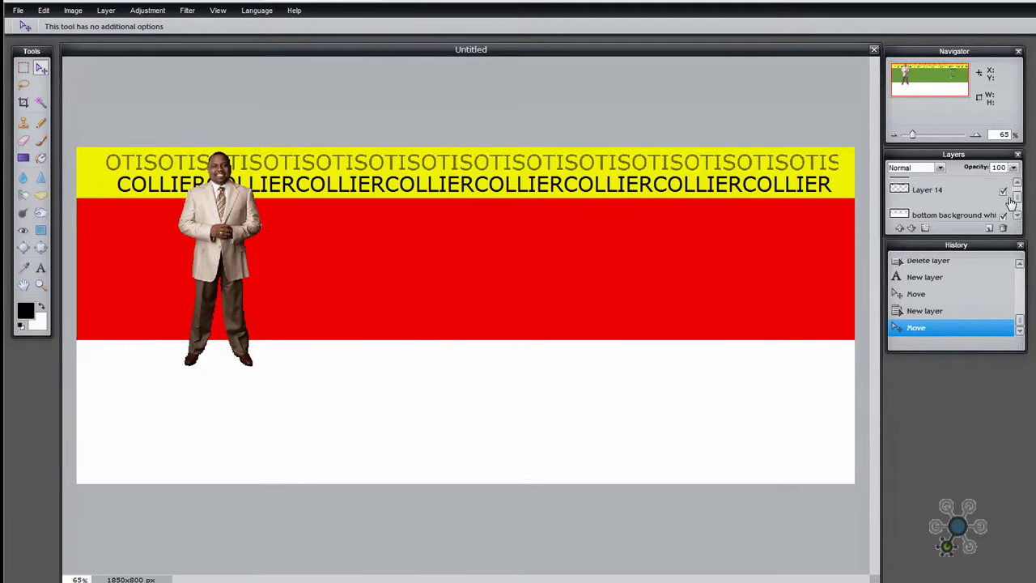
scroll(1017, 203, "up", 2)
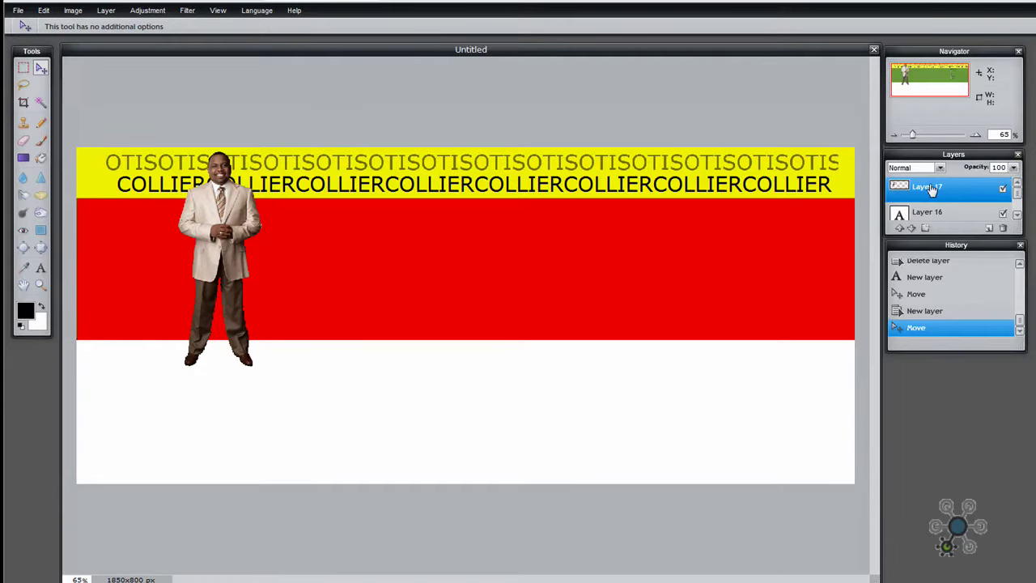
Add a drop shadow layer style with a distance of 3 to the pasted standing figure's layer.
right_click(917, 188)
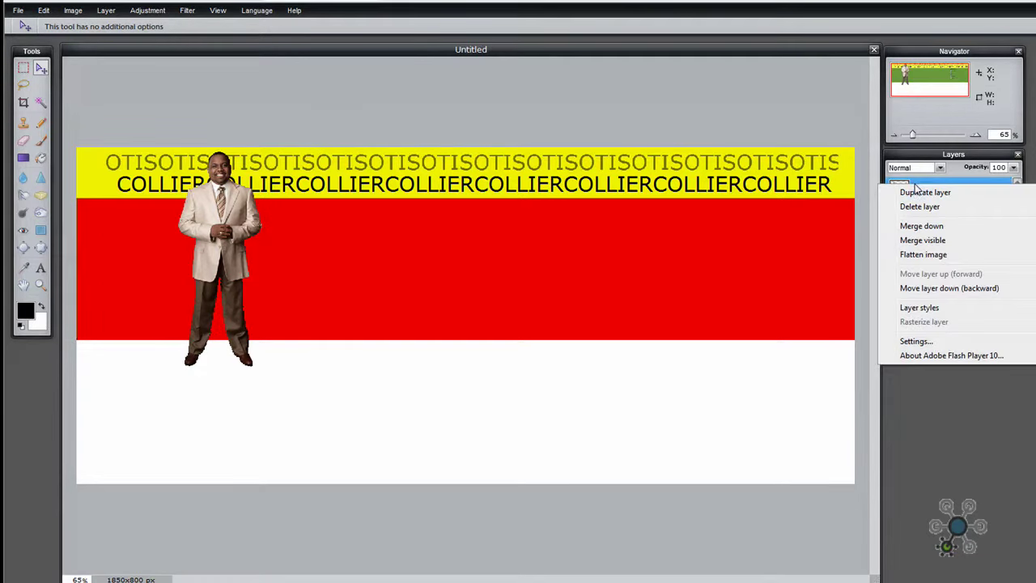
left_click(919, 308)
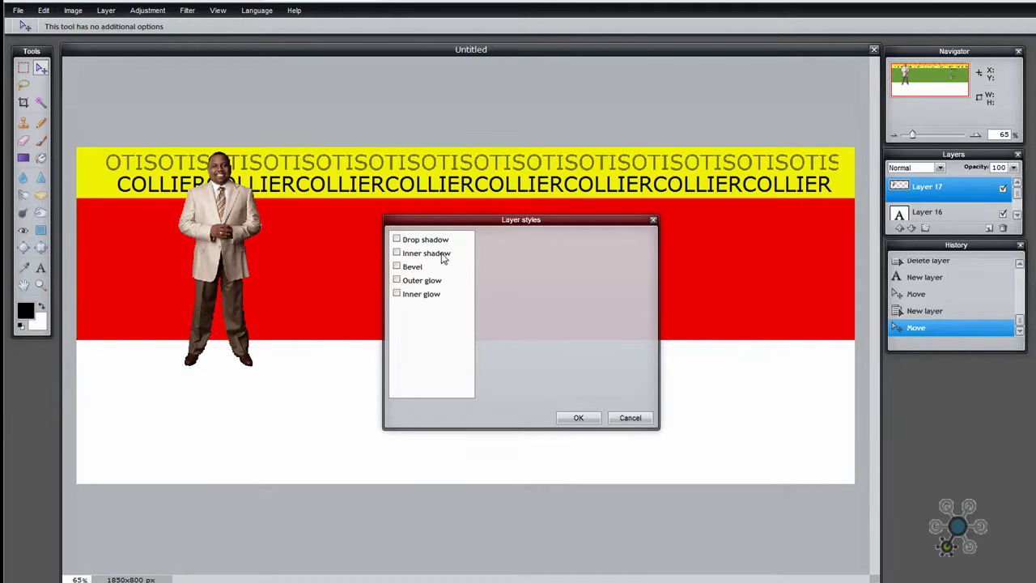
left_click(406, 241)
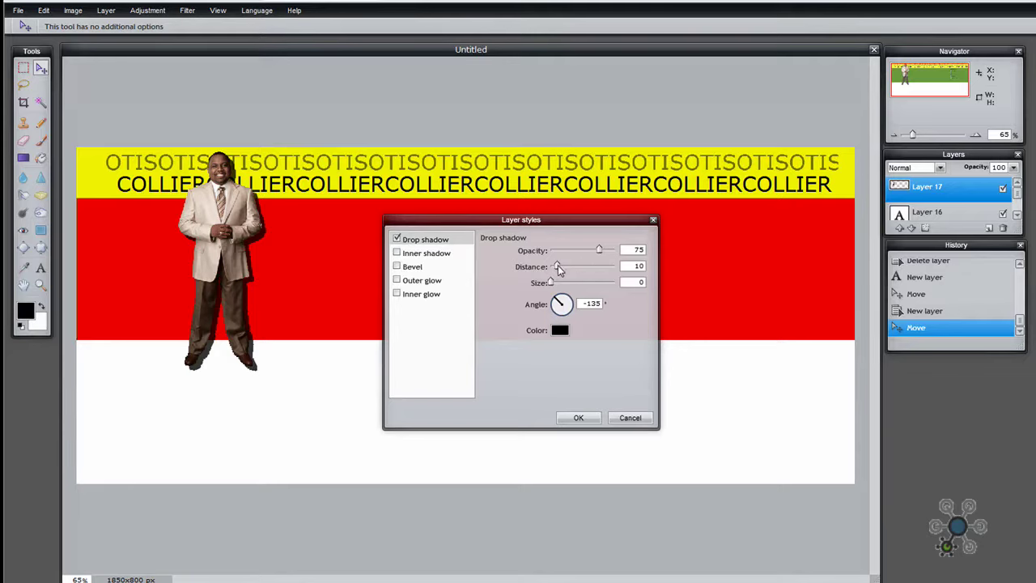
left_click_drag(558, 265, 553, 265)
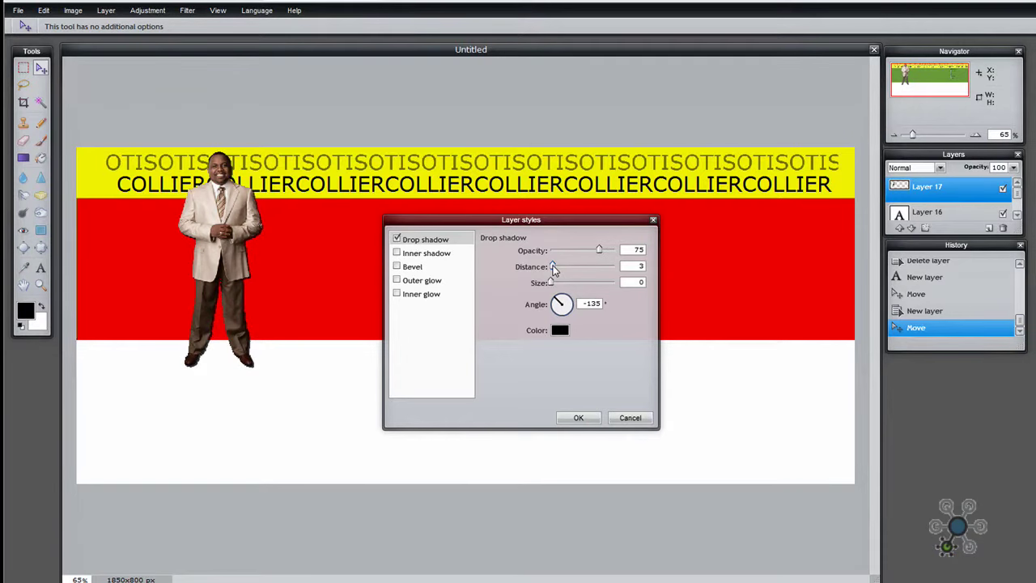
left_click(583, 419)
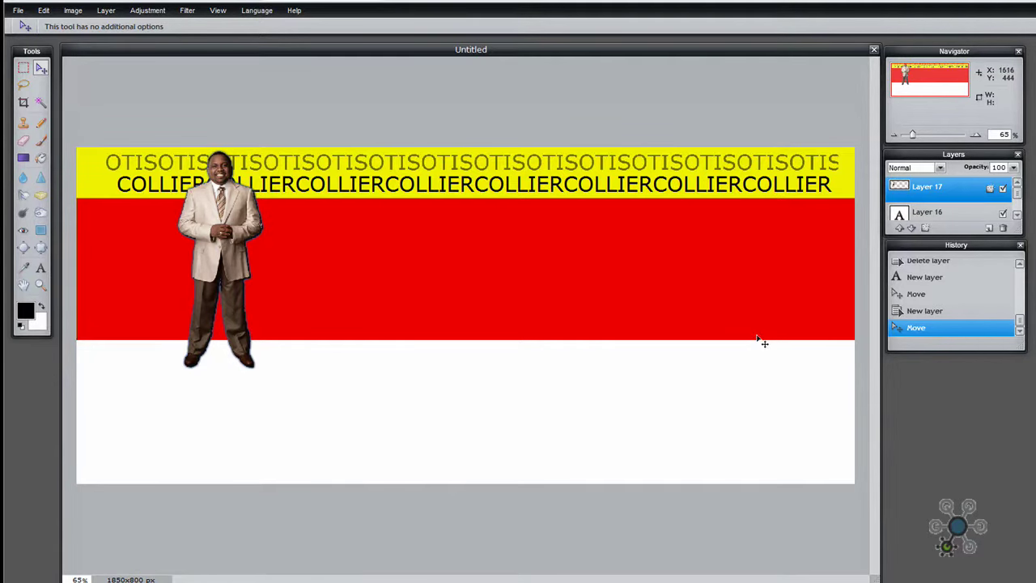
Switch to the Google page, search for free social media icons, and try the 50 Free Social Media Icon Sets result.
key("ctrl+Tab")
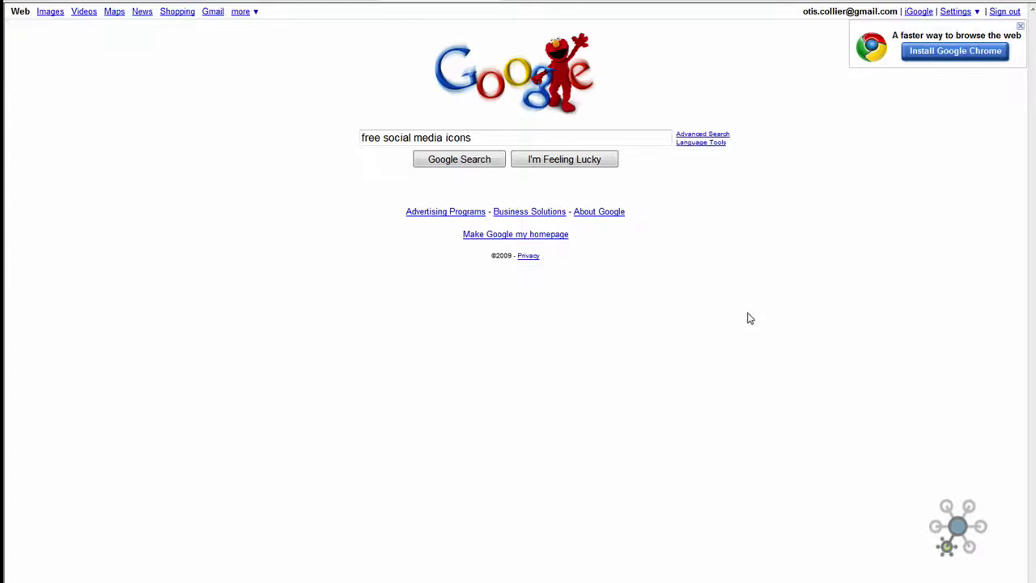
left_click(454, 165)
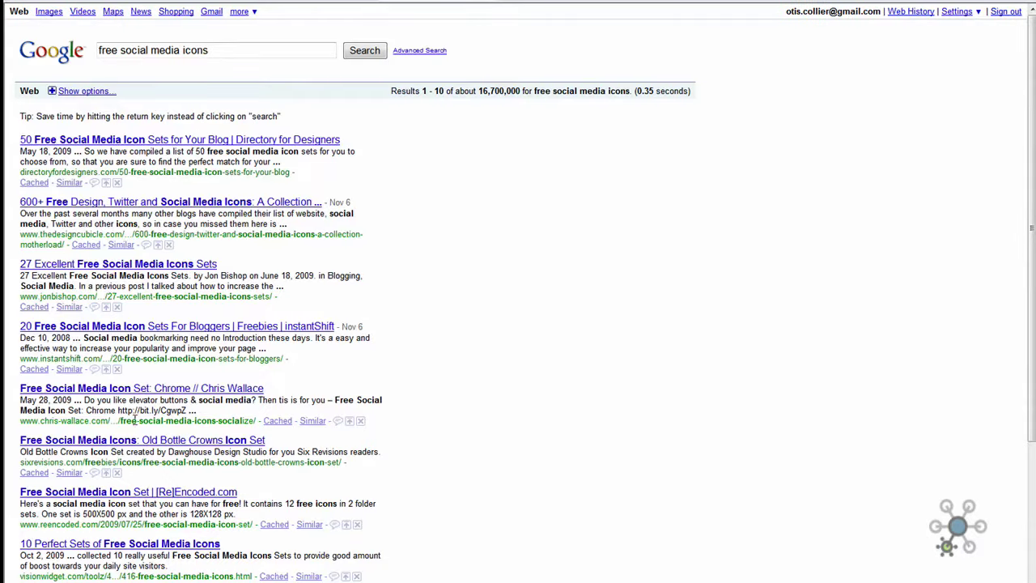
left_click(96, 139)
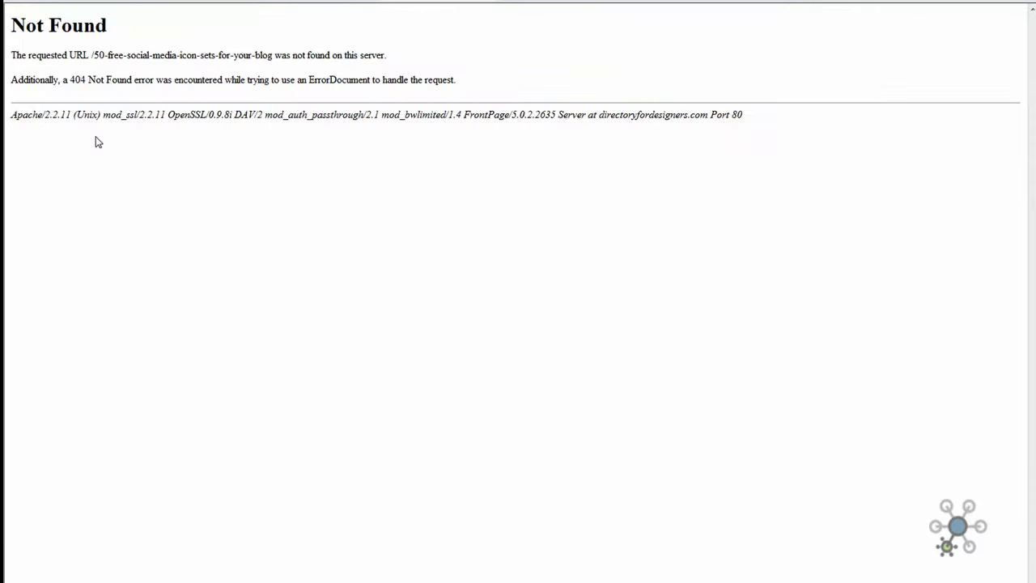
key("alt+Left")
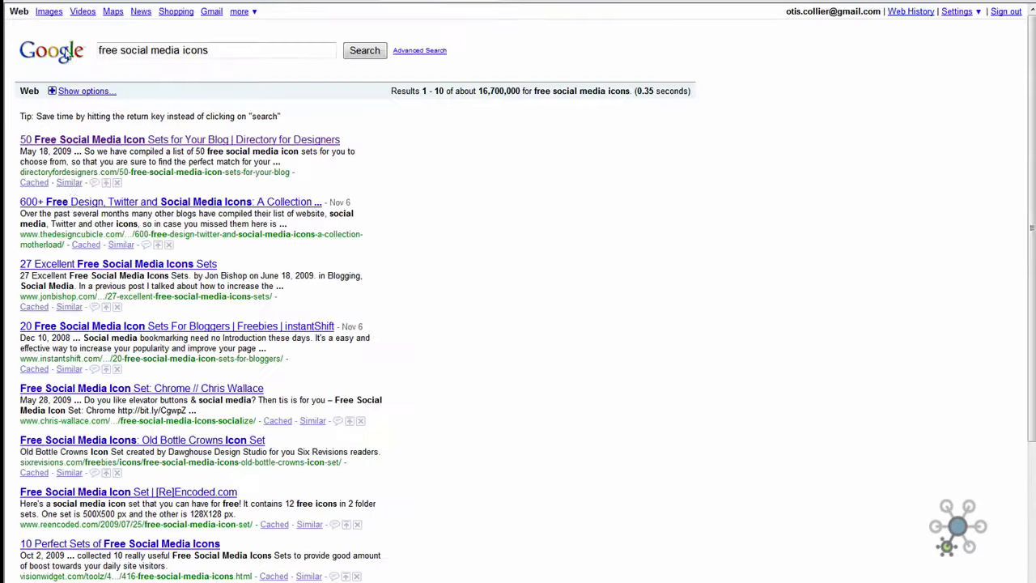
Open the 600+ Free Design, Twitter and Social Media Icons result and follow its 40 Beautiful Free Icon Sets collection.
left_click(77, 204)
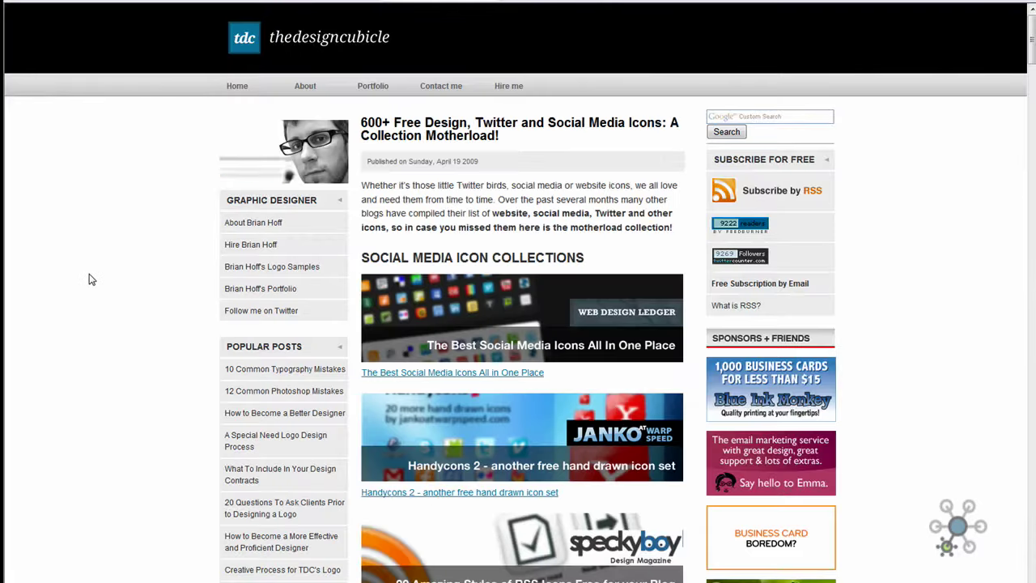
scroll(91, 279, "down", 7)
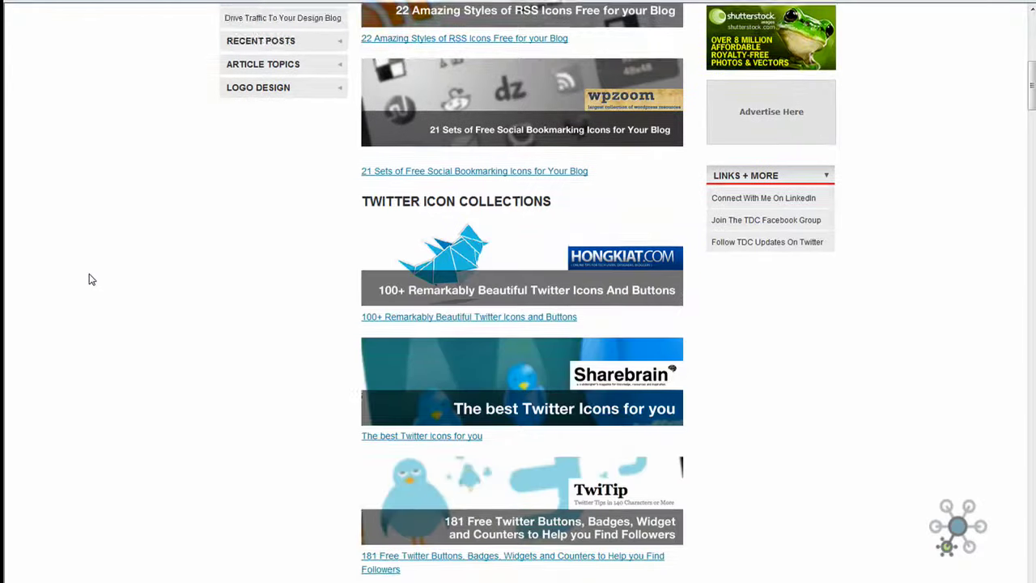
scroll(91, 279, "down", 8)
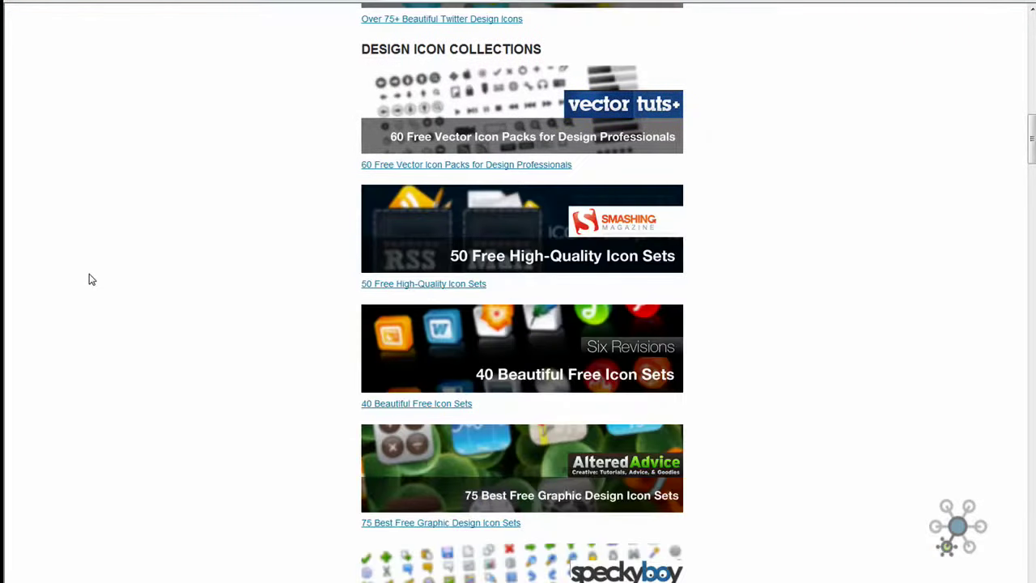
scroll(91, 280, "down", 1)
scroll(91, 279, "down", 1)
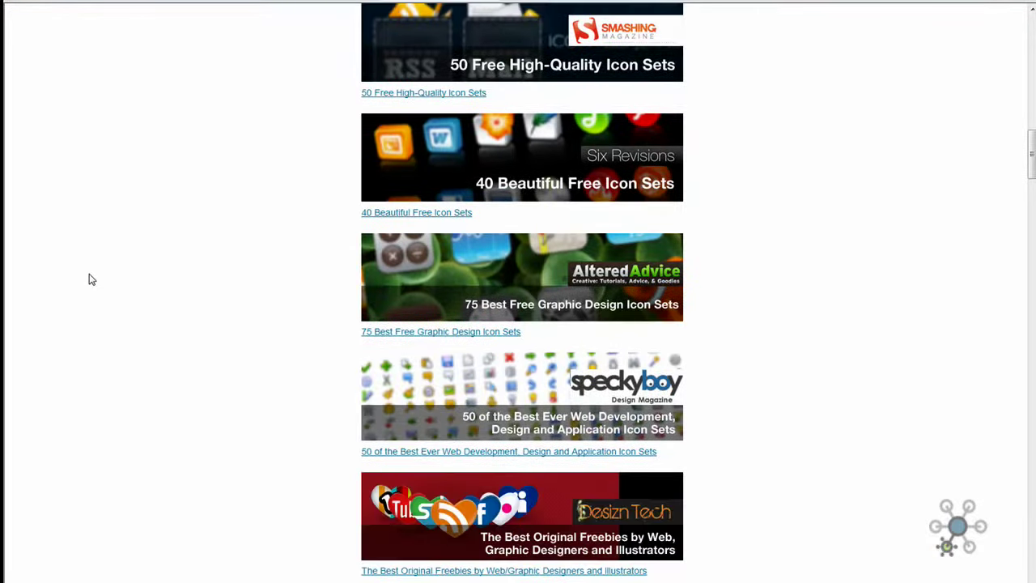
left_click(464, 183)
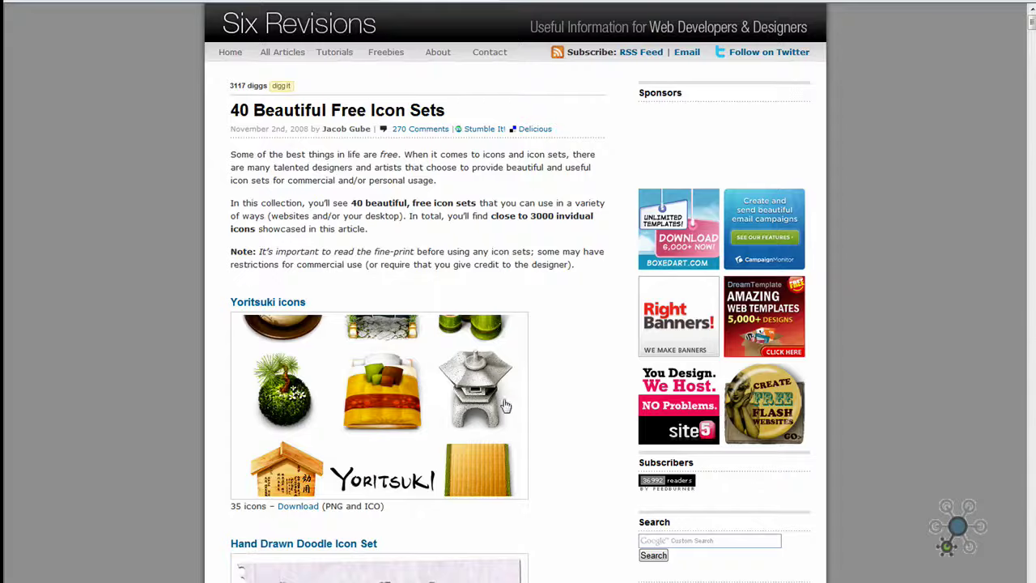
Look through the icon set previews in the 40 Beautiful Free Icon Sets article for social media icons.
scroll(522, 453, "down", 4)
scroll(530, 457, "down", 1)
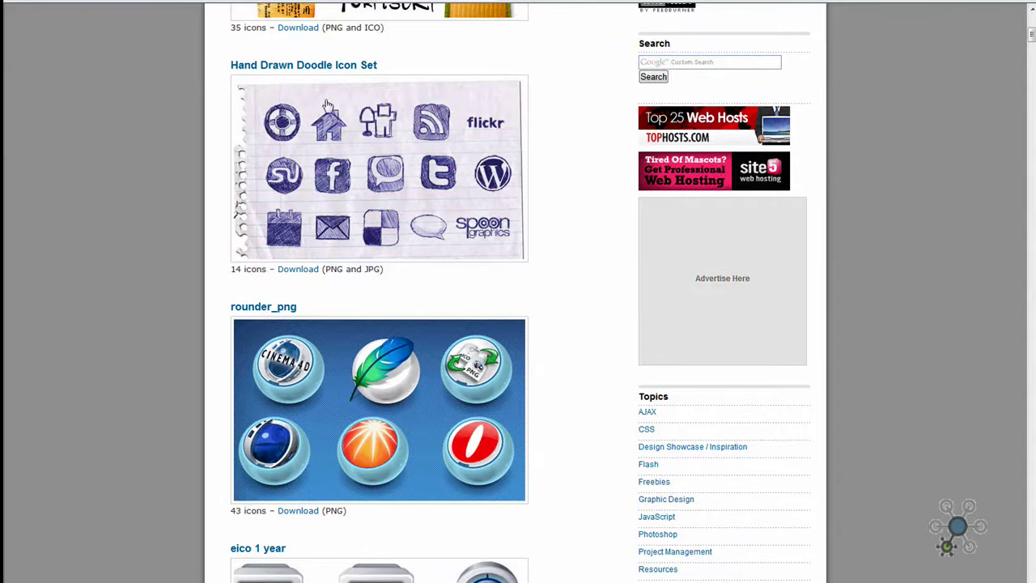
scroll(559, 333, "down", 5)
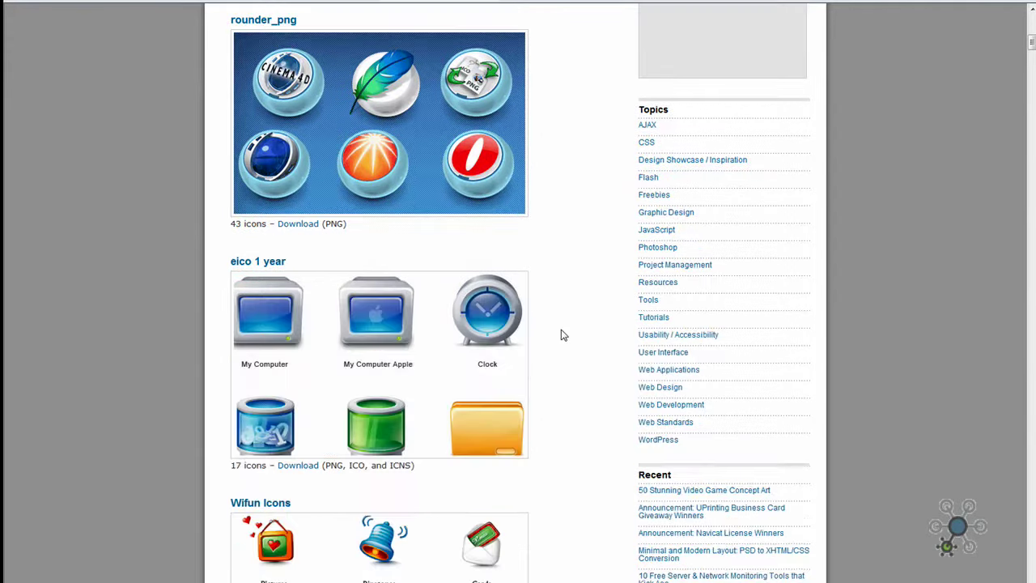
scroll(564, 335, "down", 3)
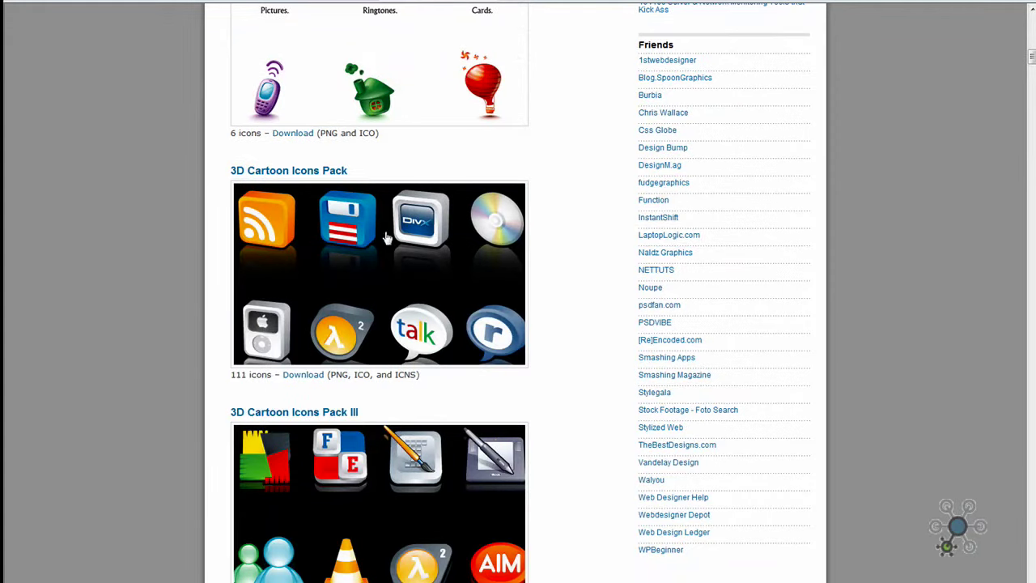
scroll(476, 406, "down", 8)
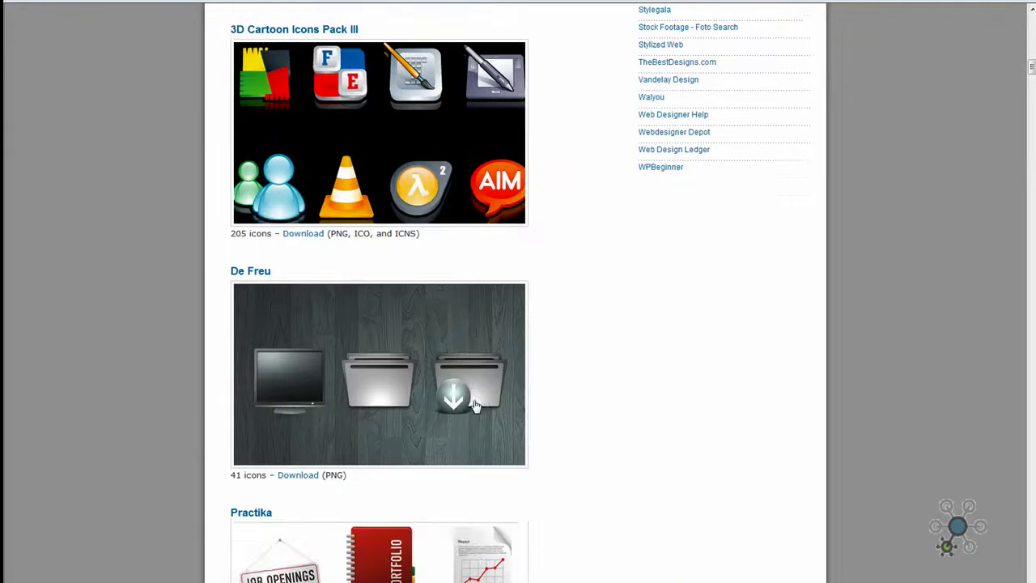
scroll(476, 407, "down", 7)
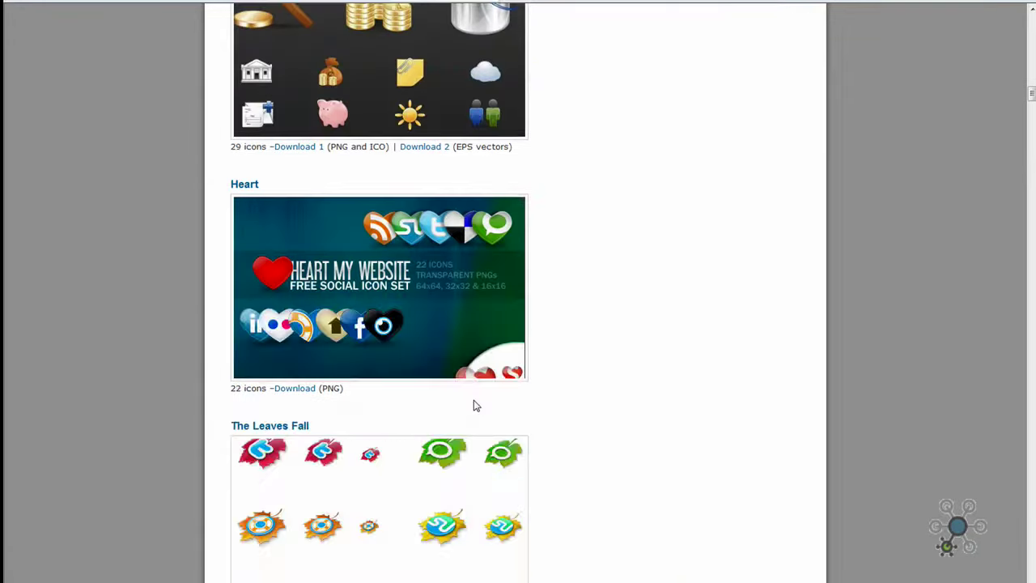
scroll(476, 407, "down", 11)
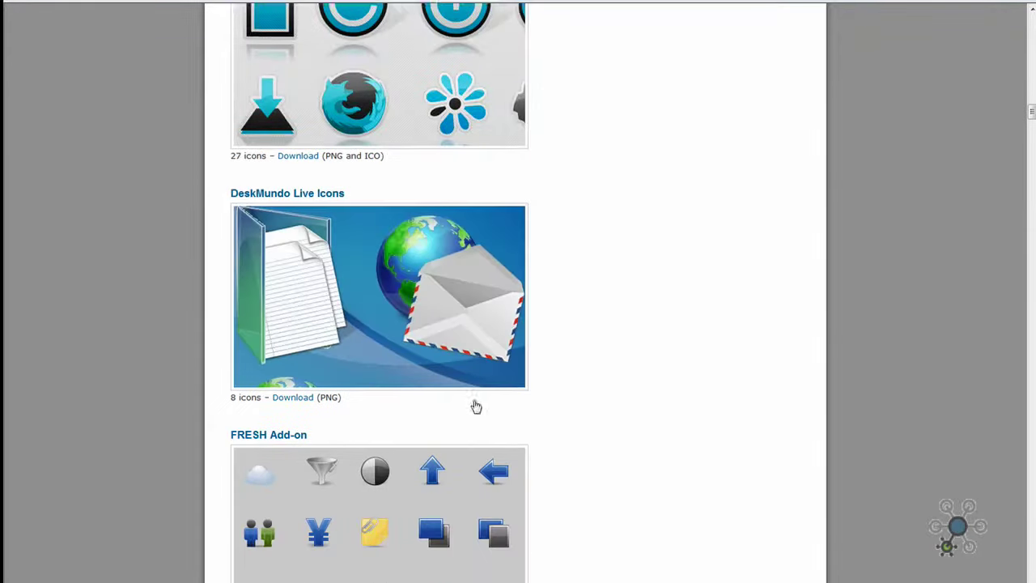
scroll(476, 406, "down", 12)
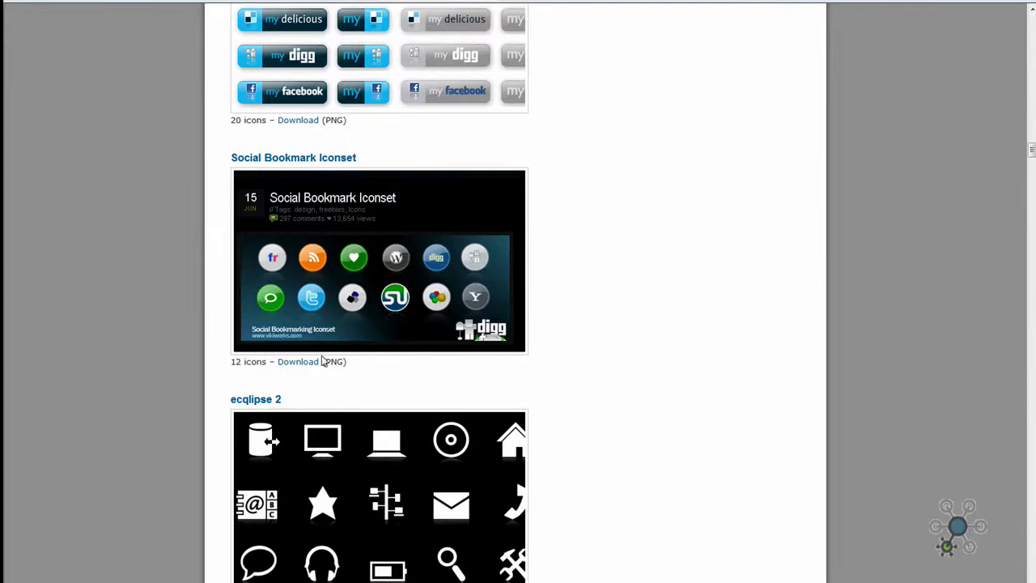
scroll(374, 356, "down", 9)
scroll(378, 354, "down", 12)
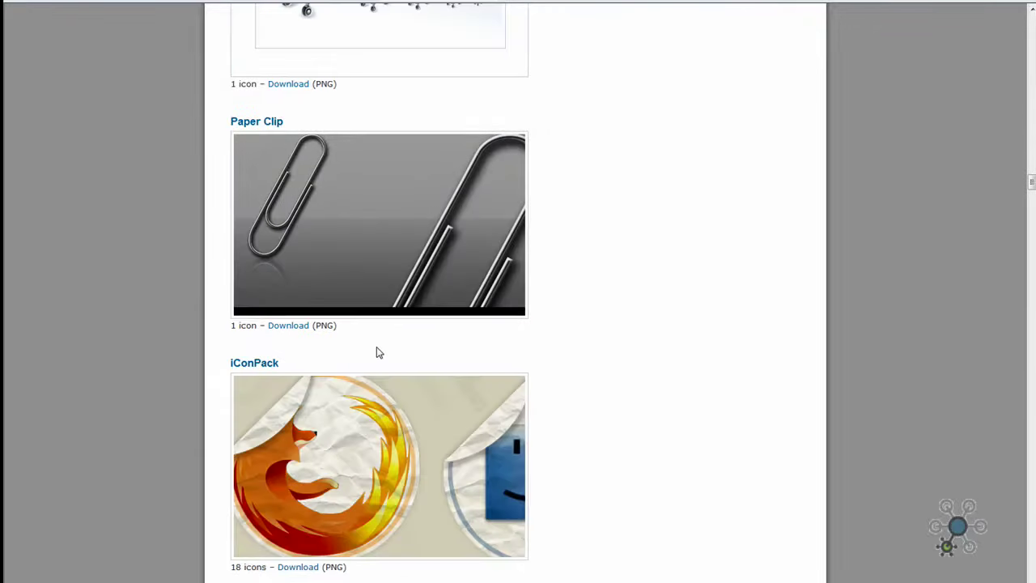
scroll(379, 354, "down", 4)
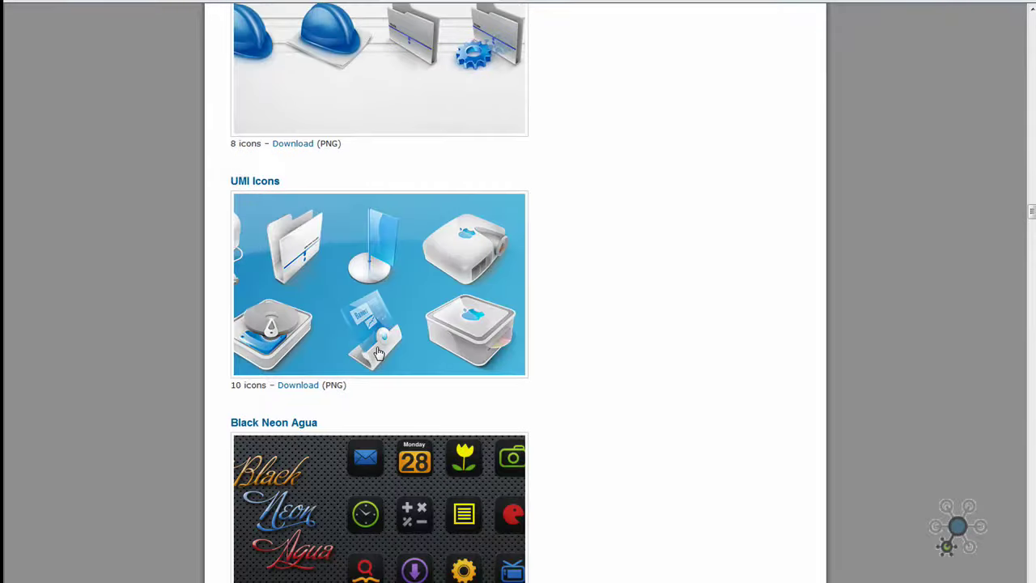
scroll(379, 353, "down", 8)
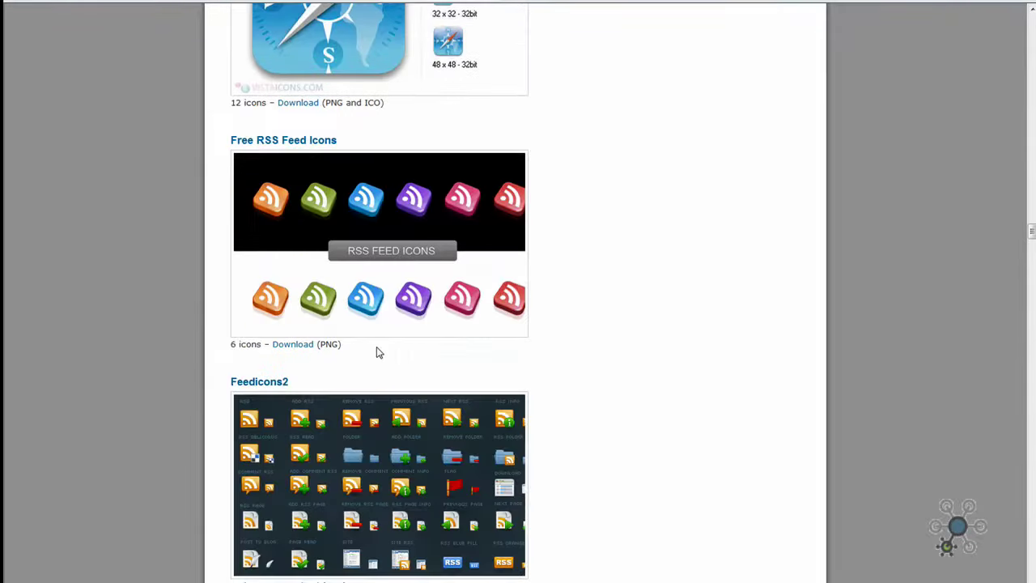
scroll(378, 354, "down", 15)
scroll(378, 354, "down", 3)
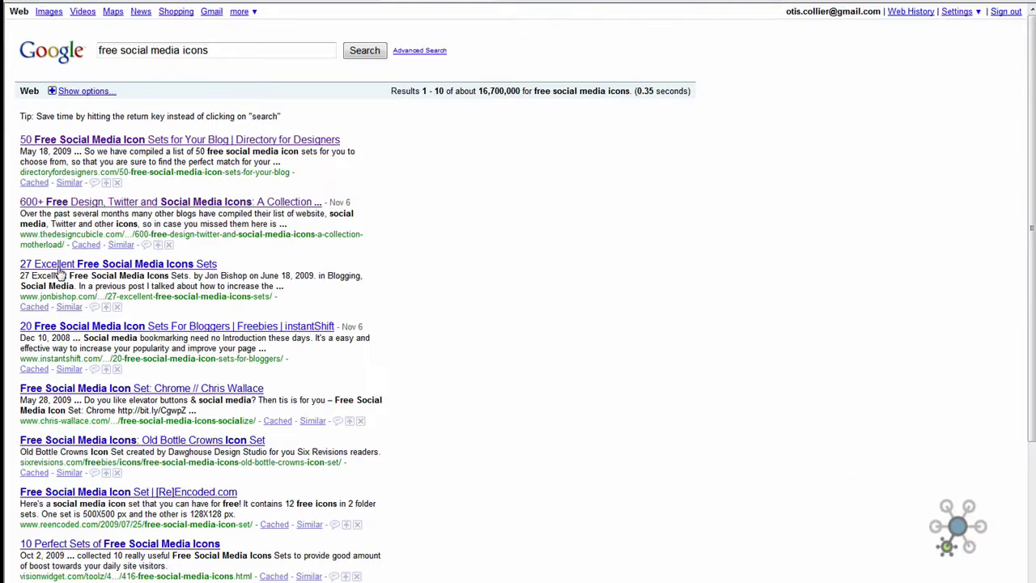
Open the 27 Excellent Free Social Media Icons Sets search result and look through its icon sets.
left_click(59, 270)
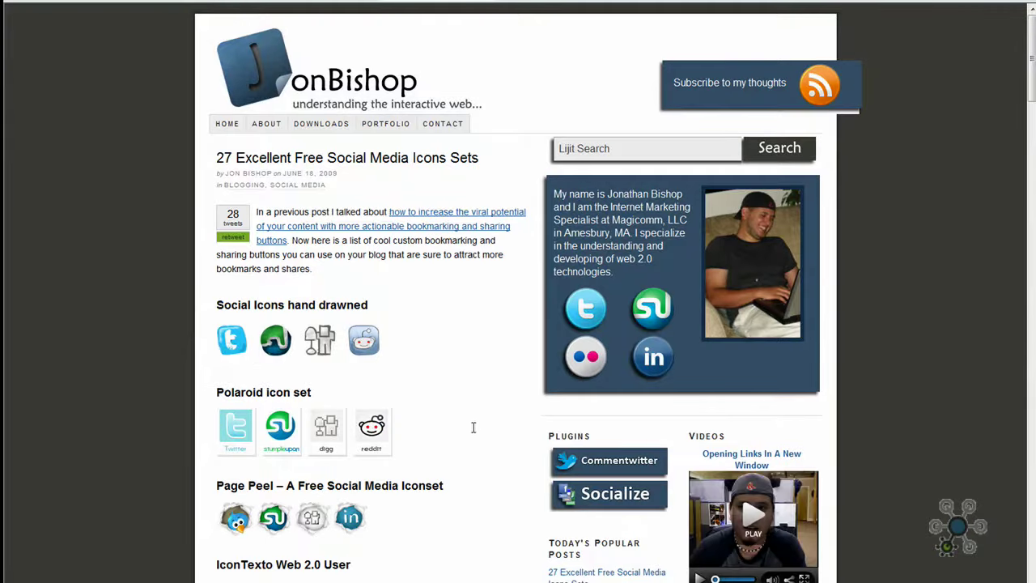
scroll(472, 418, "down", 2)
scroll(473, 419, "down", 4)
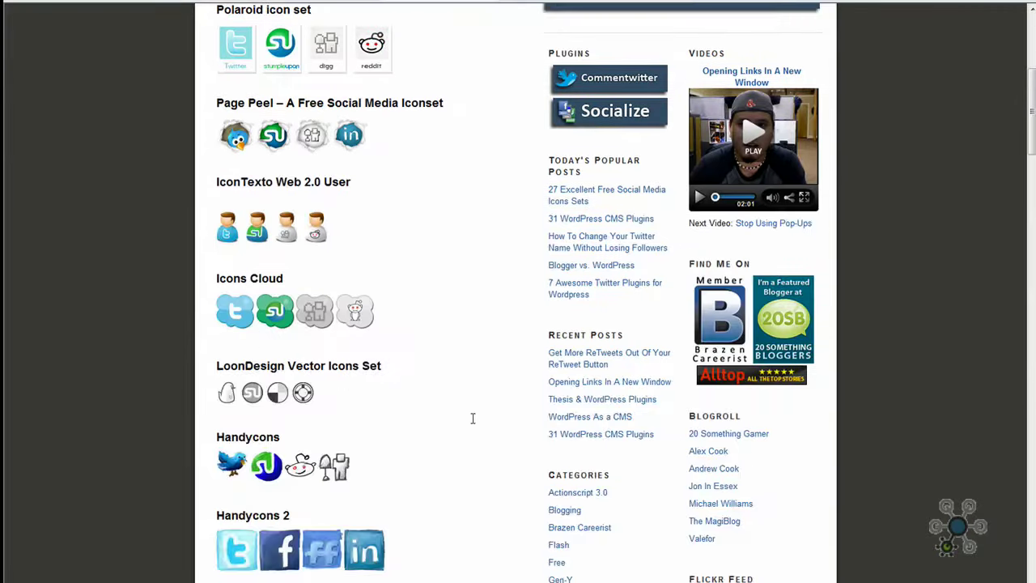
scroll(472, 419, "down", 1)
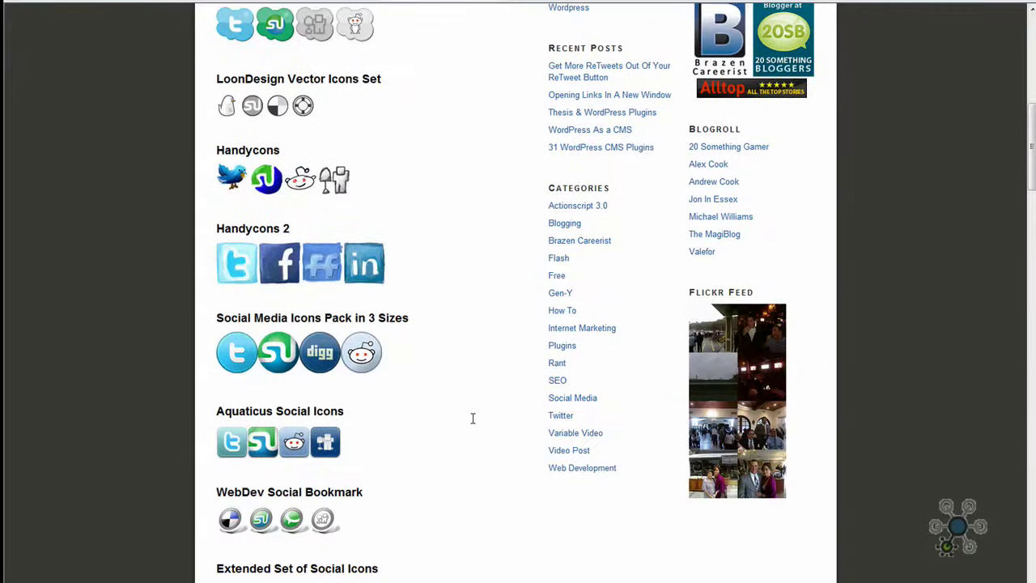
scroll(369, 447, "down", 5)
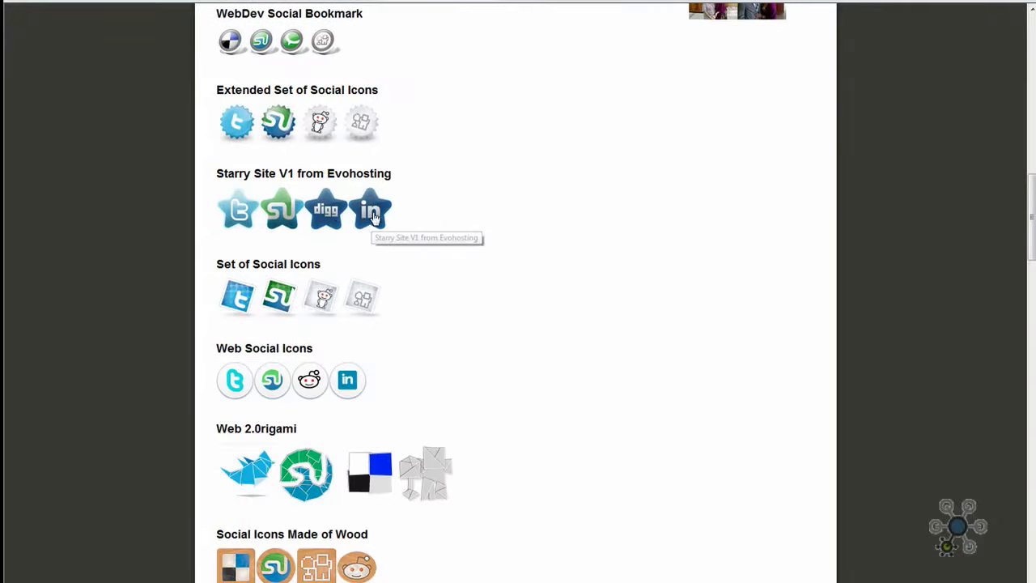
scroll(435, 369, "down", 4)
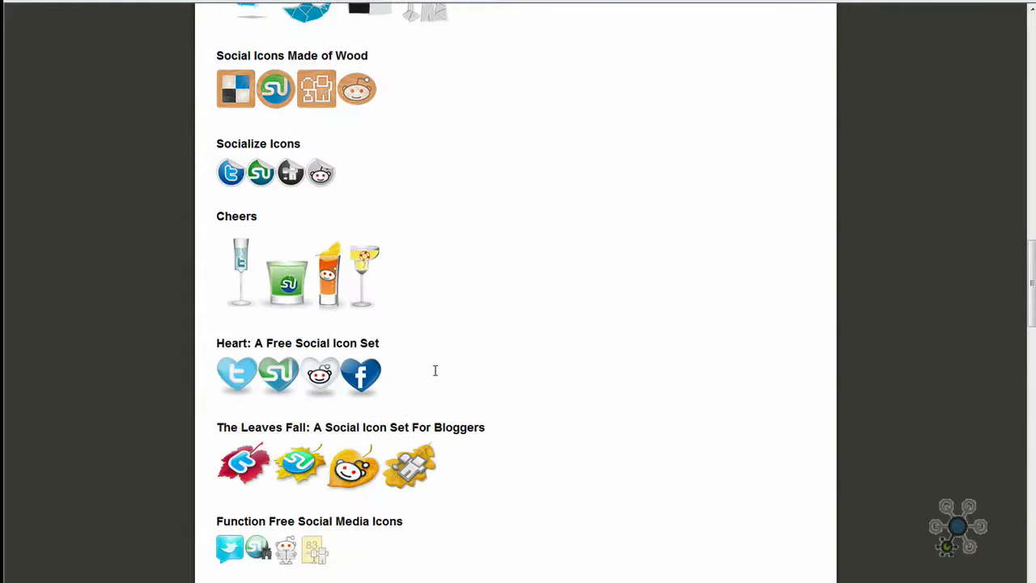
scroll(512, 476, "down", 2)
scroll(512, 476, "down", 2)
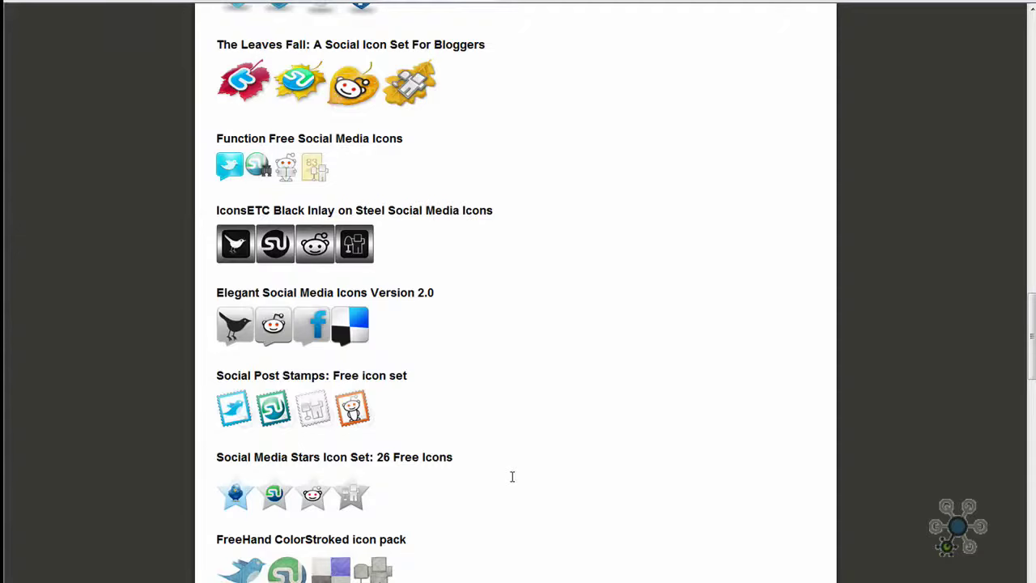
Open the Social Post Stamps icon set and examine its available sizes, download link and preview.
left_click(299, 411)
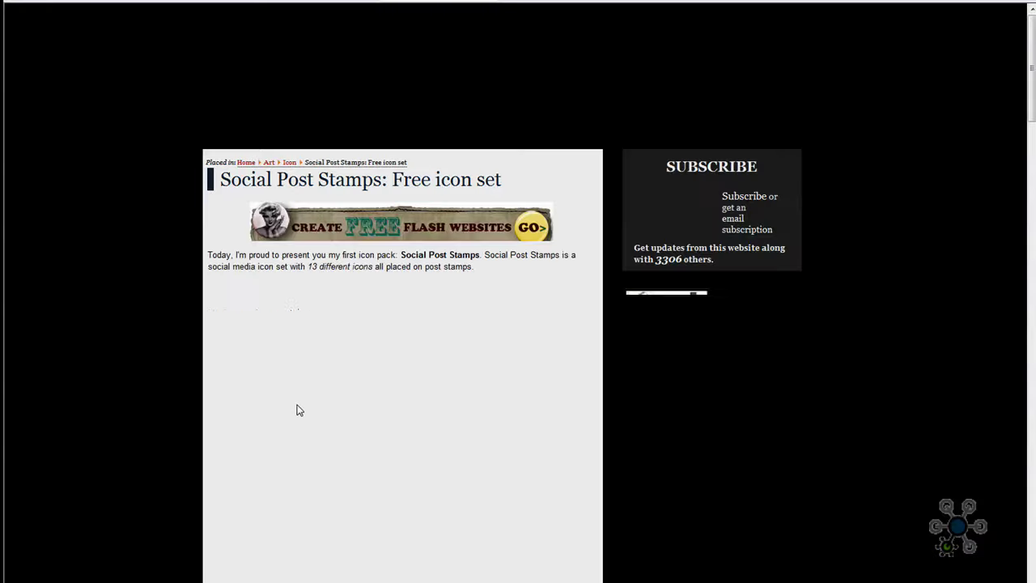
scroll(296, 410, "down", 2)
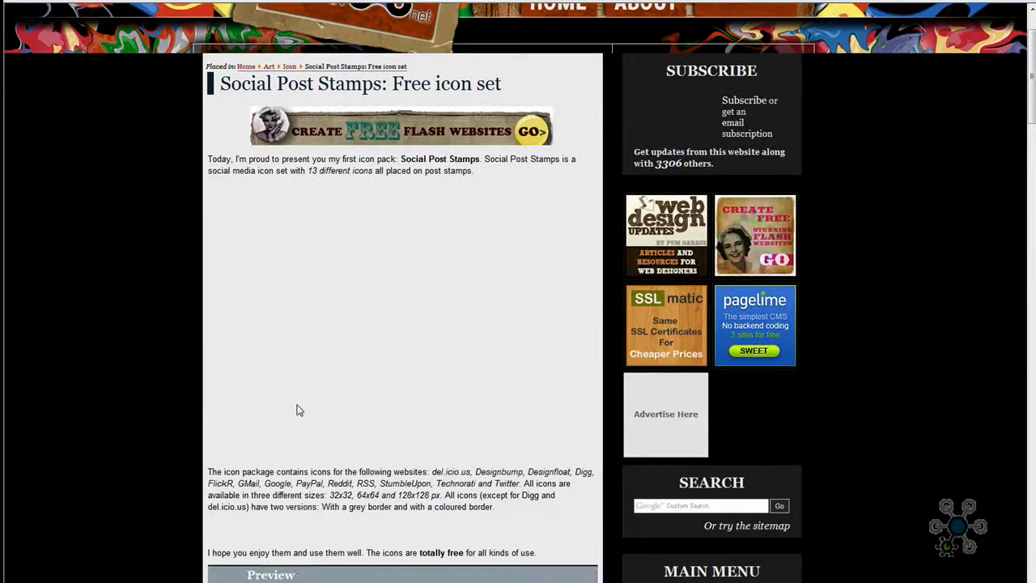
scroll(297, 409, "down", 2)
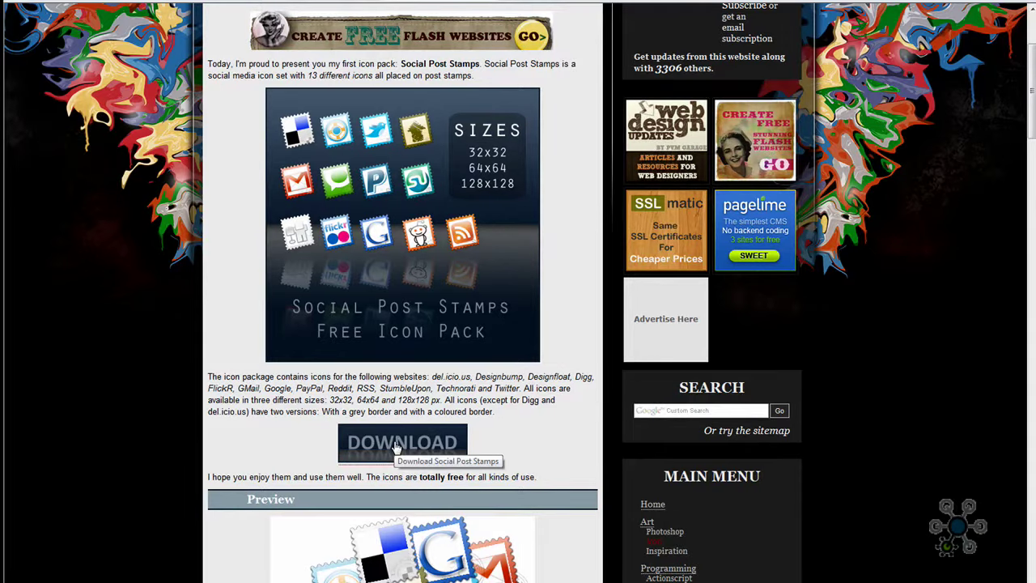
scroll(397, 448, "down", 2)
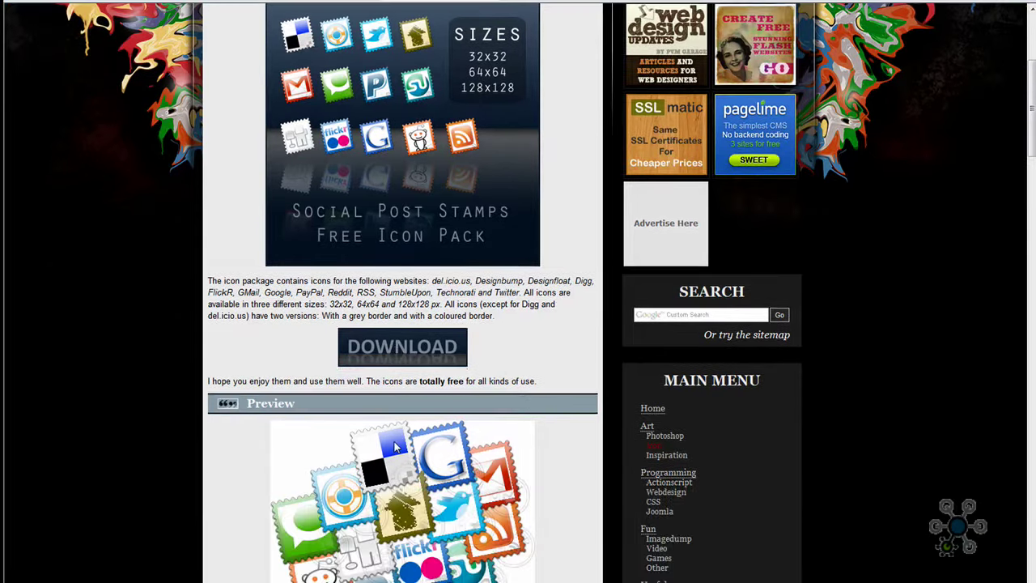